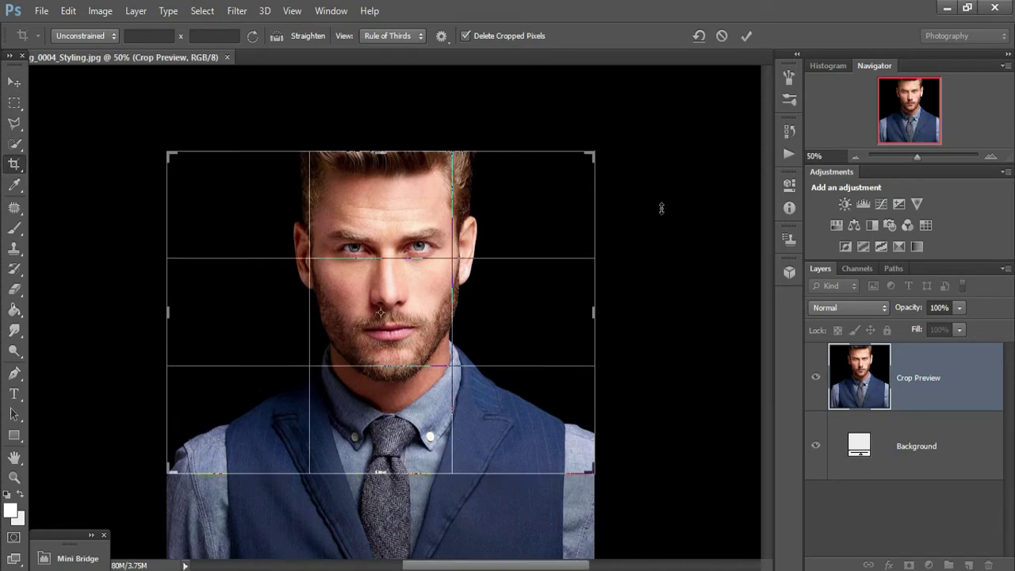
Apply the crop to the portrait, open Joker.jpg from the Pictures folder and return to the portrait document
key(Return)
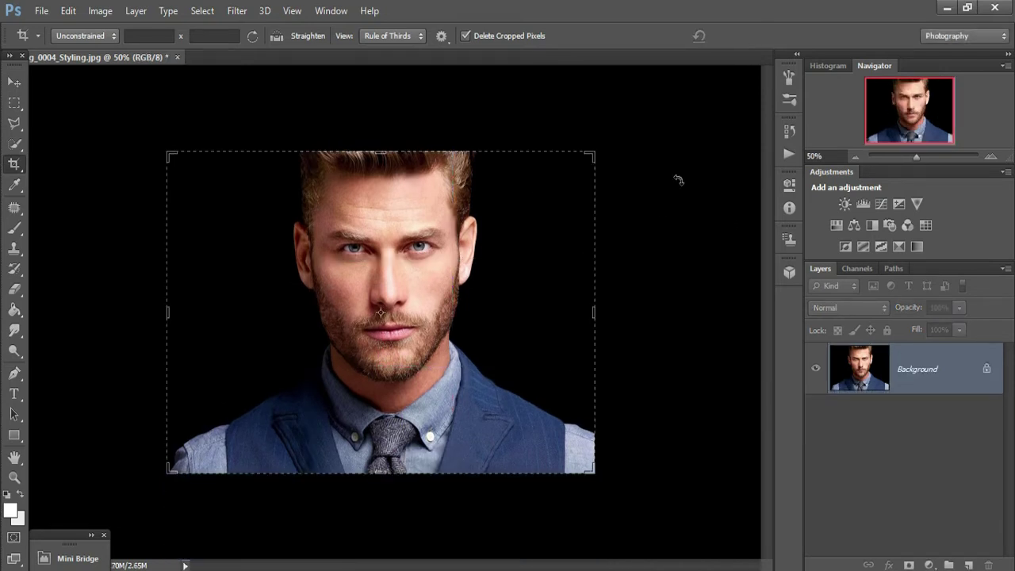
click(41, 11)
click(45, 38)
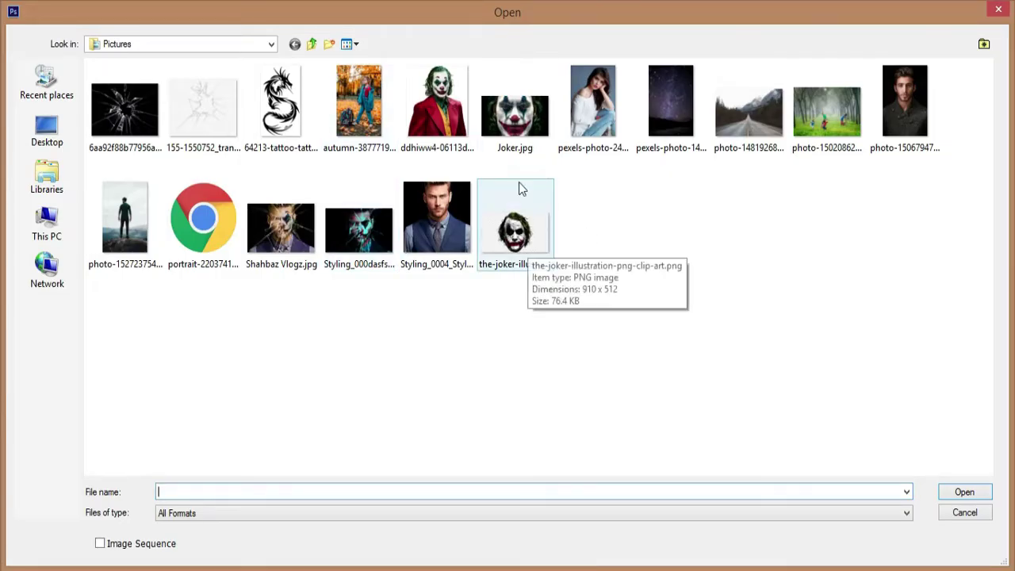
click(521, 115)
double_click(521, 115)
click(176, 61)
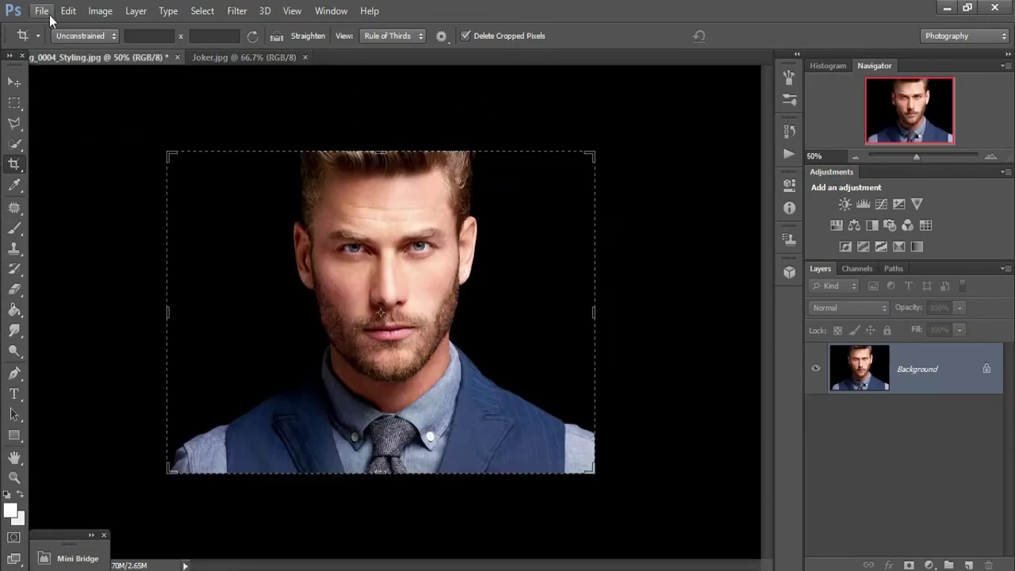
Open the cracked-glass PNG with the black background from the Pictures folder and return to the portrait document
click(41, 11)
click(46, 38)
click(108, 105)
double_click(109, 105)
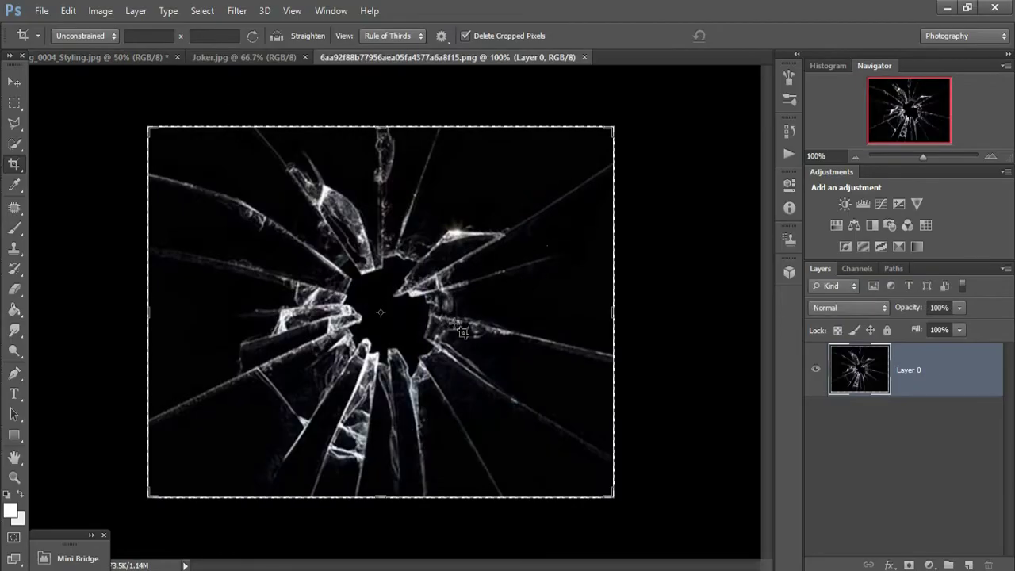
click(257, 57)
click(126, 57)
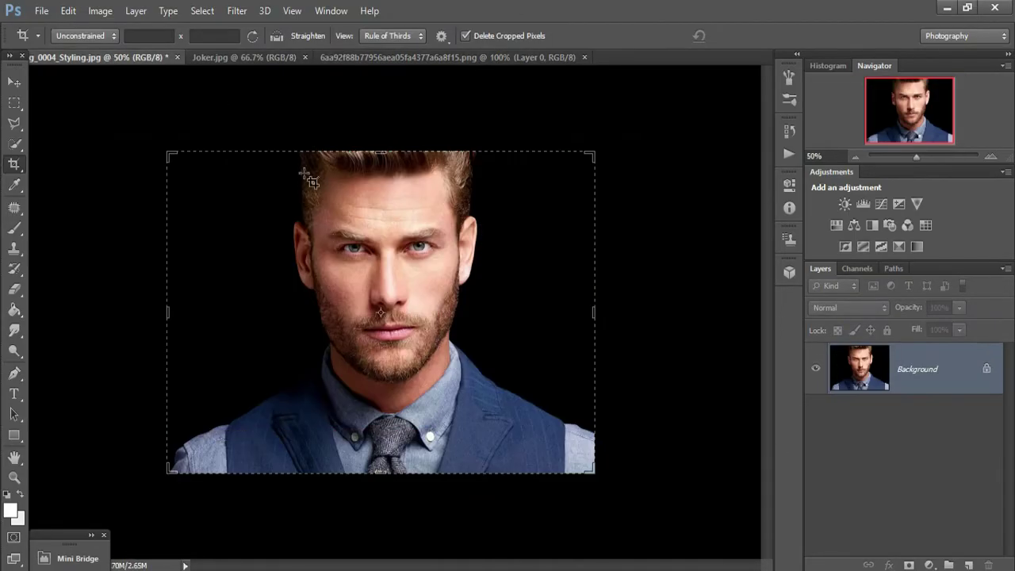
Create a layer group and add a Black & White adjustment with Reds 7, Yellows 64, Greens 18, Cyans 64 and Blues -10
click(949, 564)
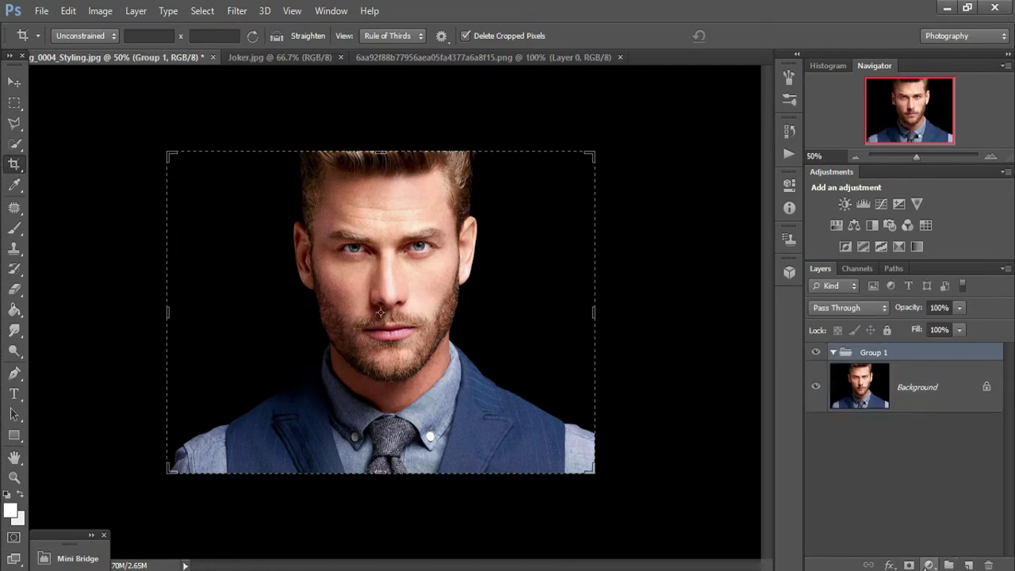
click(928, 565)
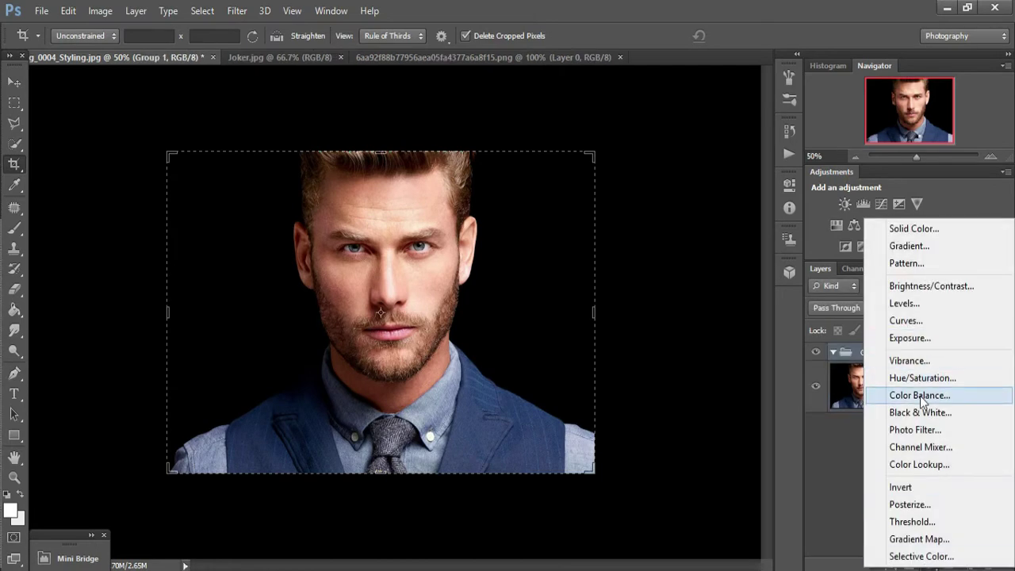
click(919, 412)
drag(684, 279, 672, 413)
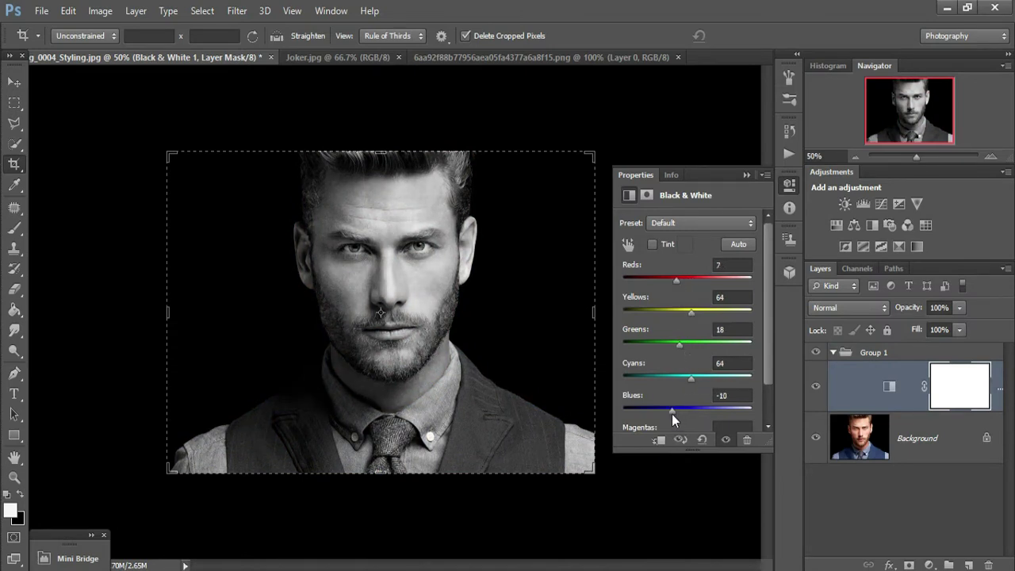
click(745, 175)
Add a Channel Mixer adjustment with Red at +53% and Green at +28% for the Red output channel
click(929, 566)
click(912, 318)
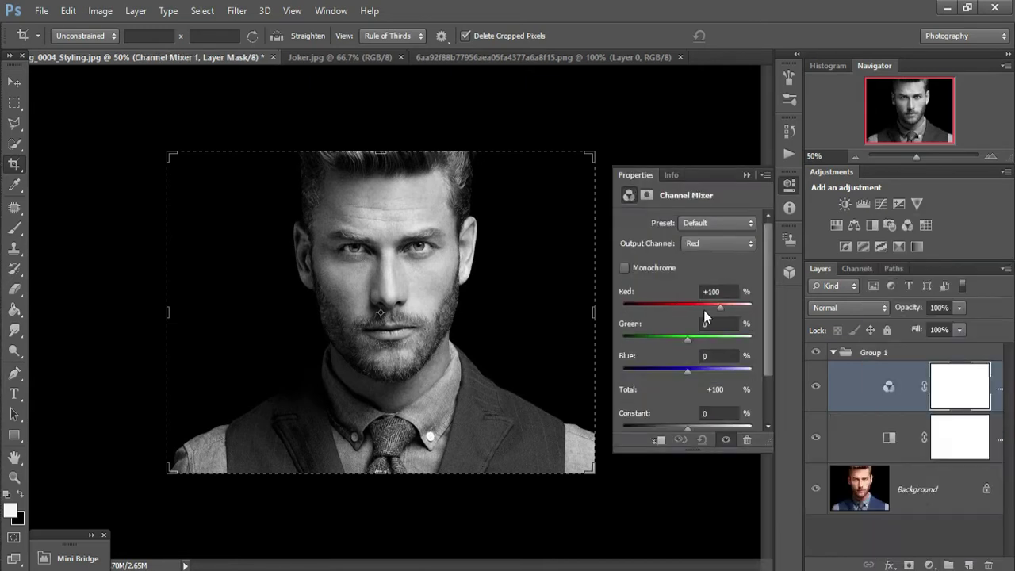
mouse_move(703, 310)
mouse_down()
mouse_move(718, 308)
mouse_move(704, 307)
mouse_up()
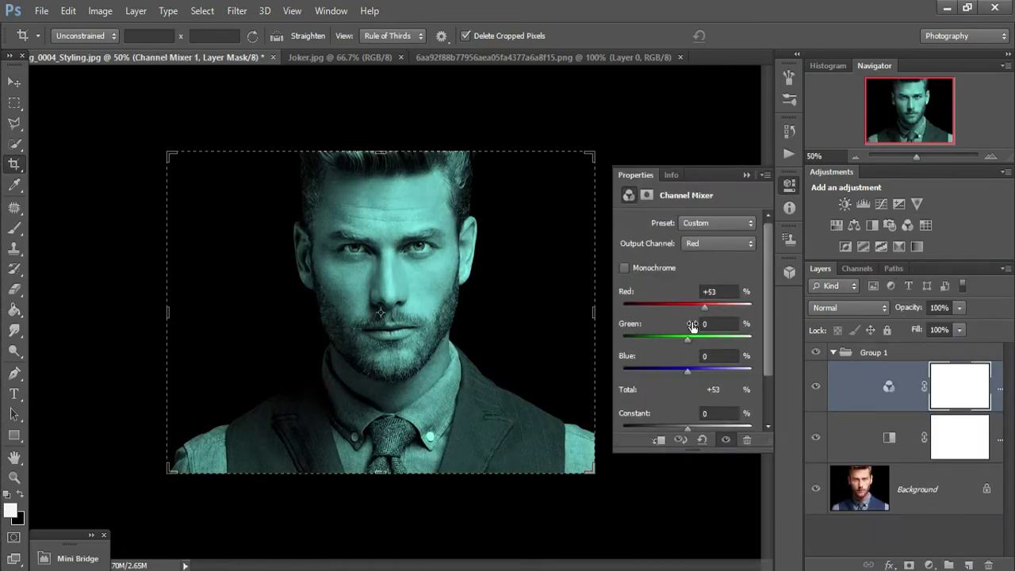
drag(689, 343, 696, 343)
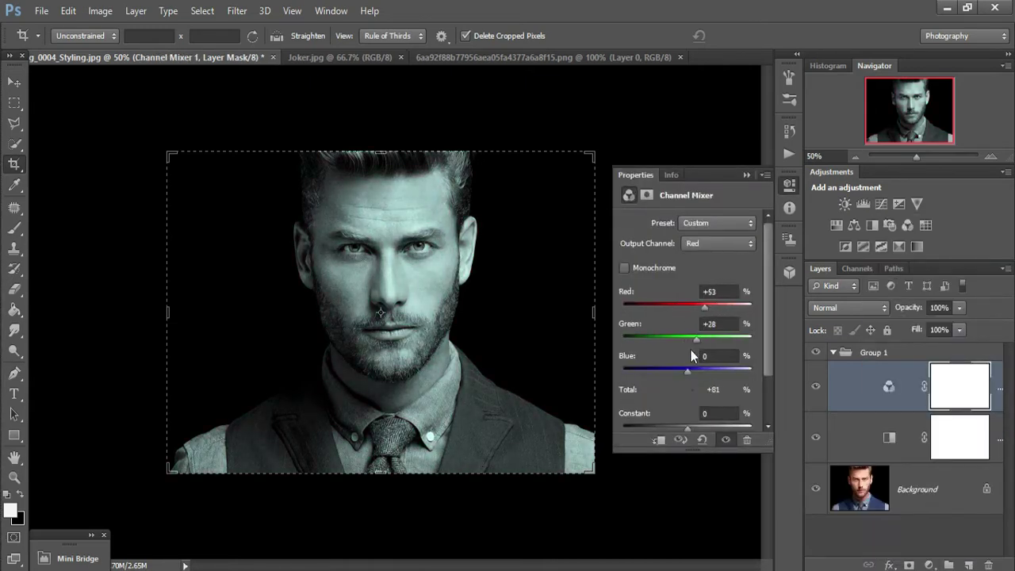
Give the portrait a green tint by adjusting the source colours of another Channel Mixer output channel
click(706, 259)
drag(689, 310, 687, 308)
drag(719, 341, 712, 307)
click(746, 176)
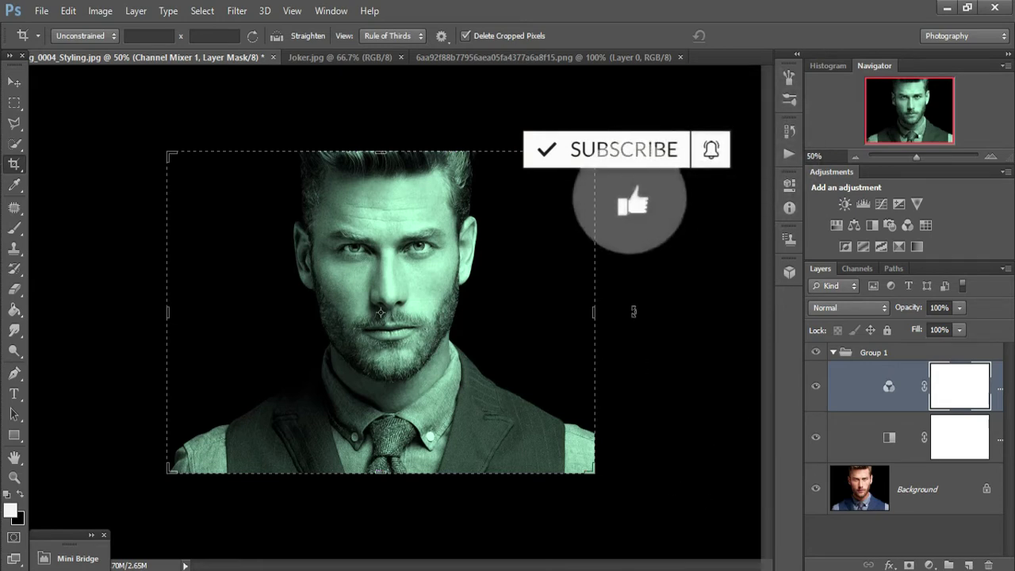
Move the cracked-glass image into the portrait document as a new layer and set its blend mode to Screen
key(v)
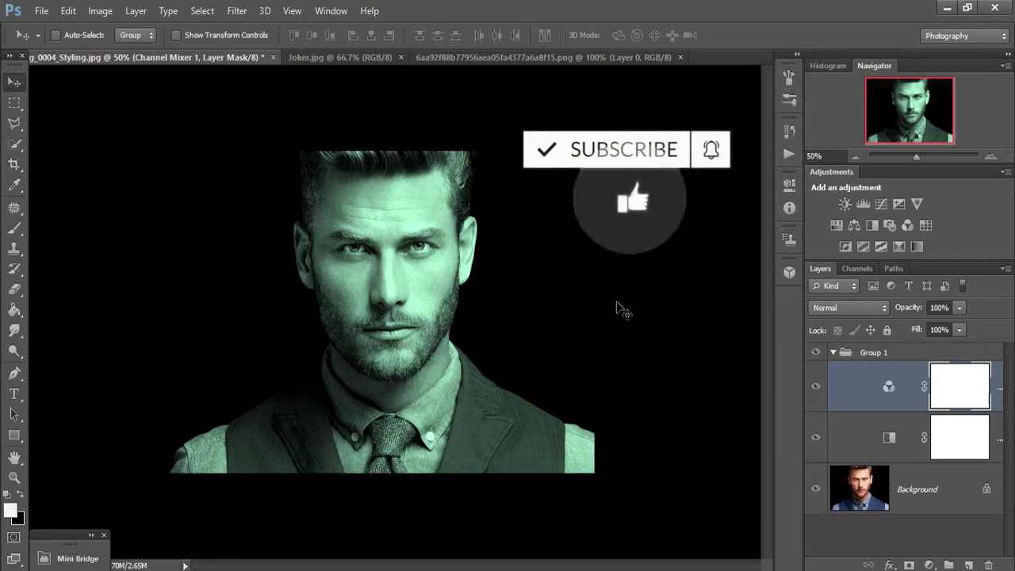
click(352, 58)
click(498, 57)
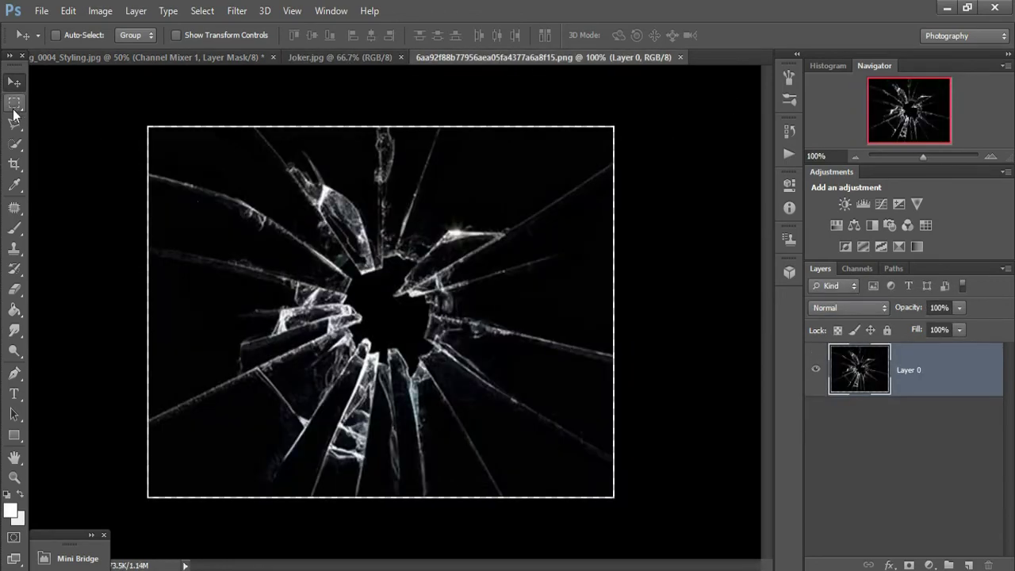
click(14, 108)
click(11, 87)
drag(291, 280, 352, 238)
click(848, 308)
click(820, 131)
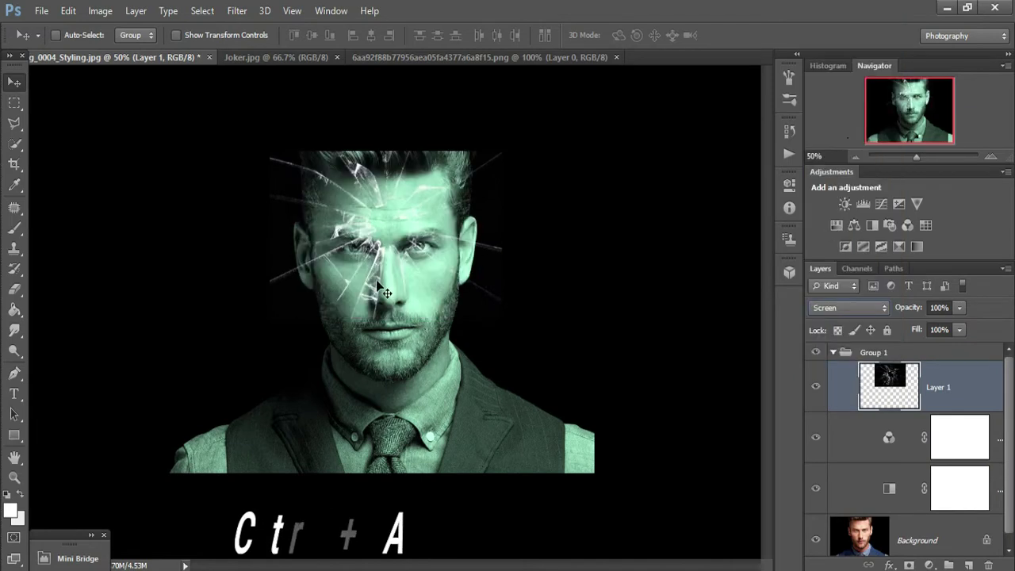
Free-transform the cracked-glass layer over the portrait, enlarging it to about 167% width and 512% height
drag(383, 291, 426, 535)
key(ctrl+t)
drag(439, 482, 470, 192)
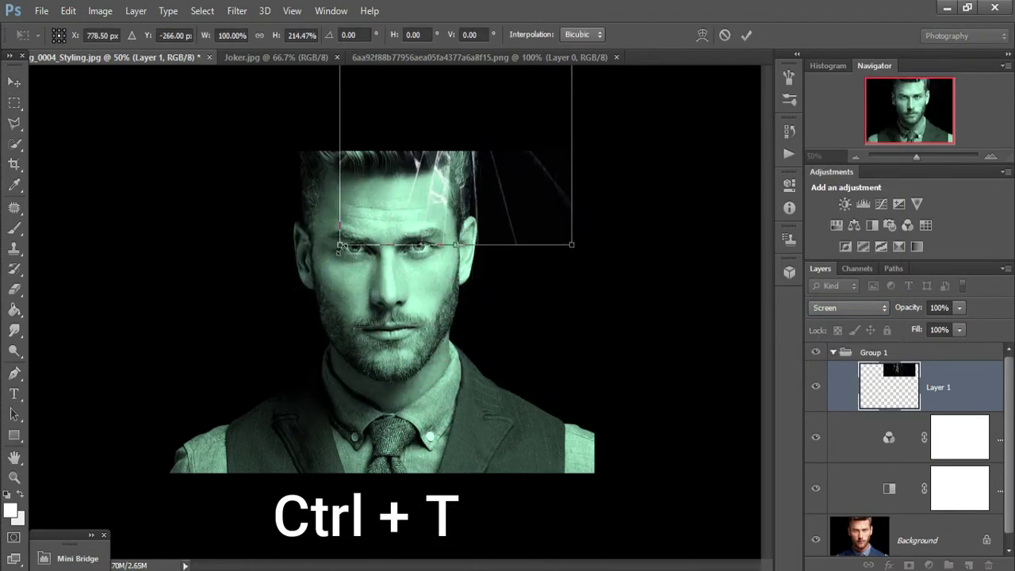
drag(341, 246, 225, 570)
drag(469, 372, 529, 179)
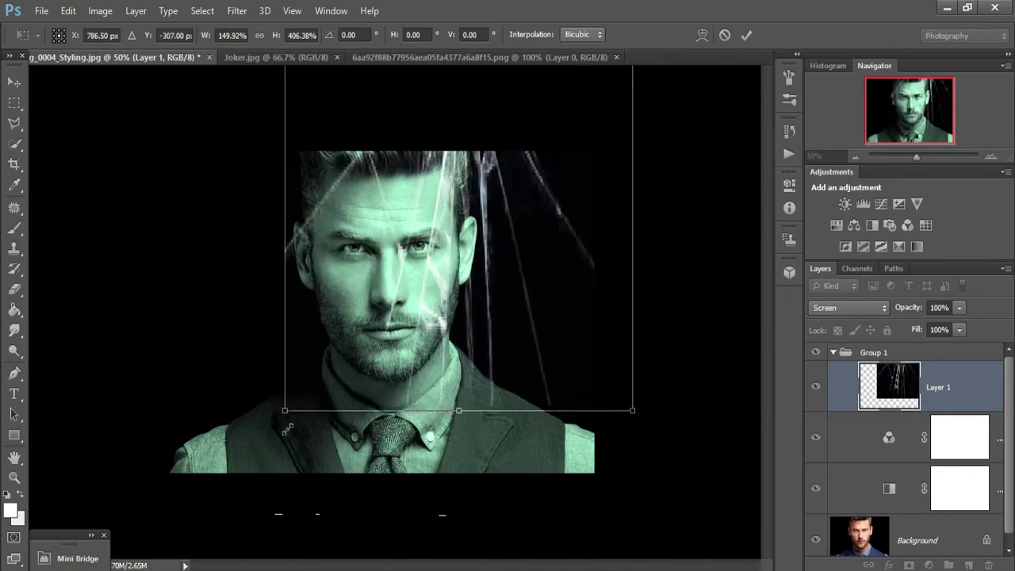
drag(286, 413, 249, 570)
drag(506, 250, 489, 103)
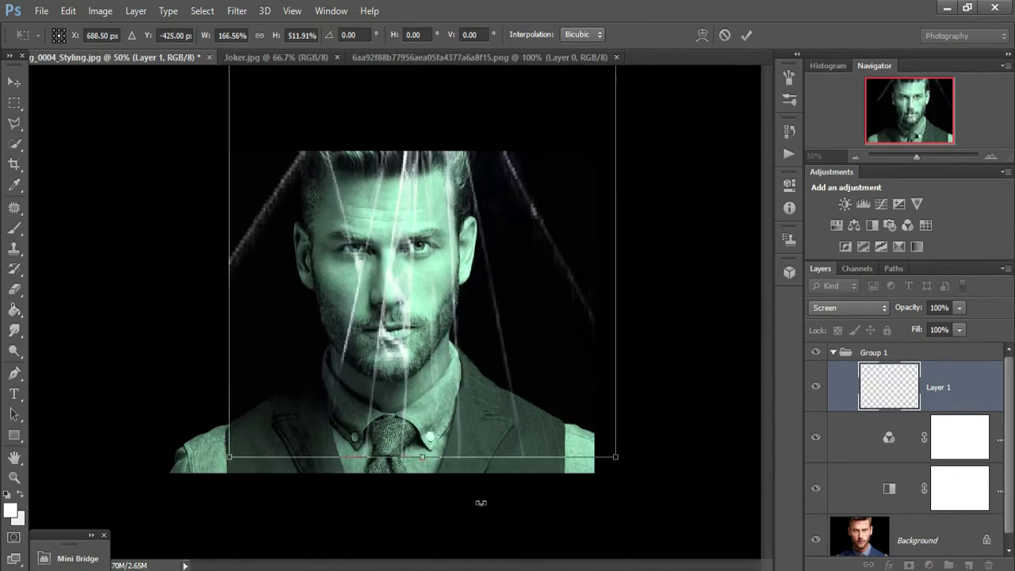
Resize the cracked glass to about 181% width and 462% height, position it across the face and apply the transform
drag(424, 458, 430, 365)
drag(452, 253, 475, 570)
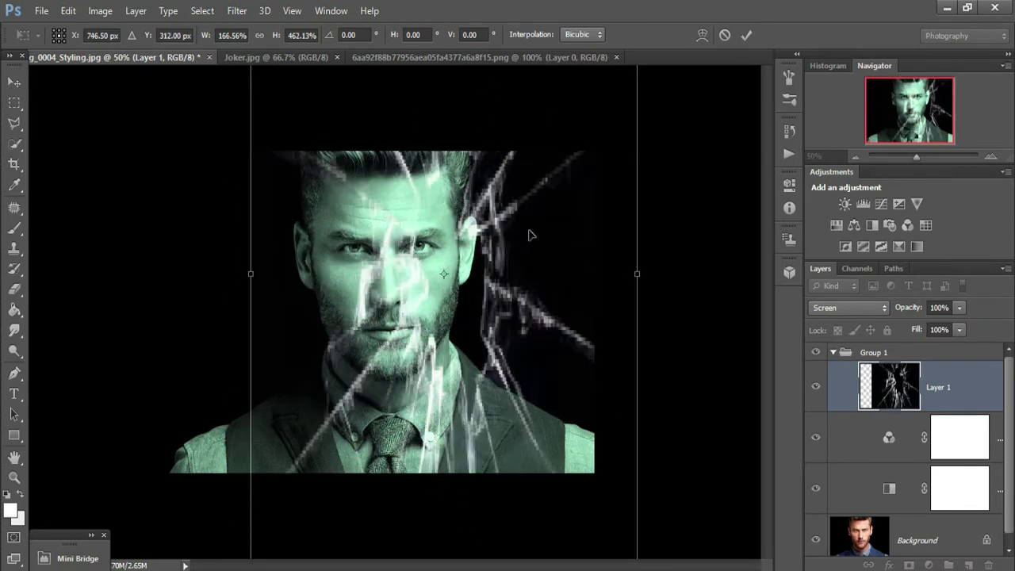
drag(530, 235, 503, 226)
drag(609, 266, 643, 266)
drag(555, 307, 523, 346)
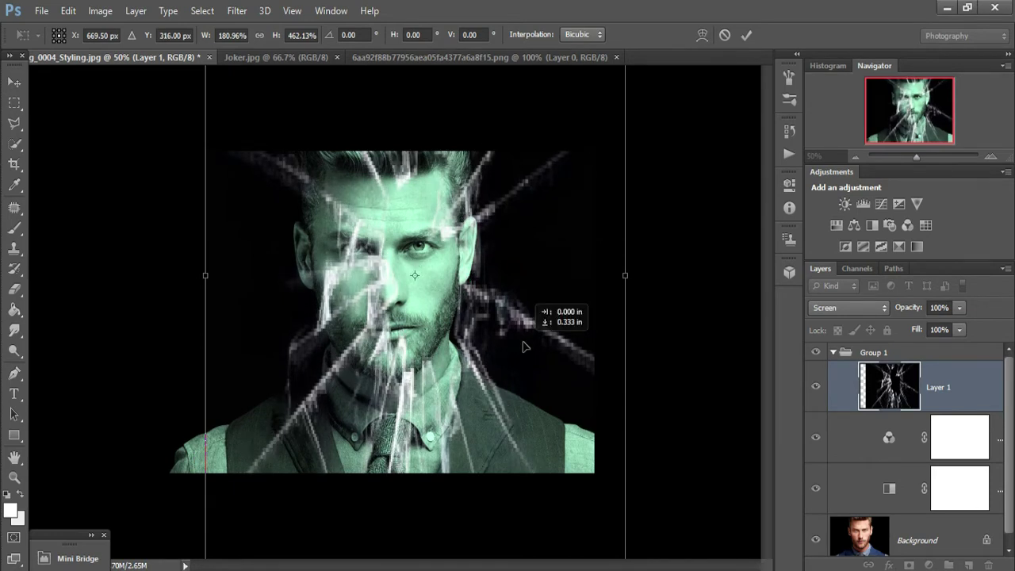
click(746, 35)
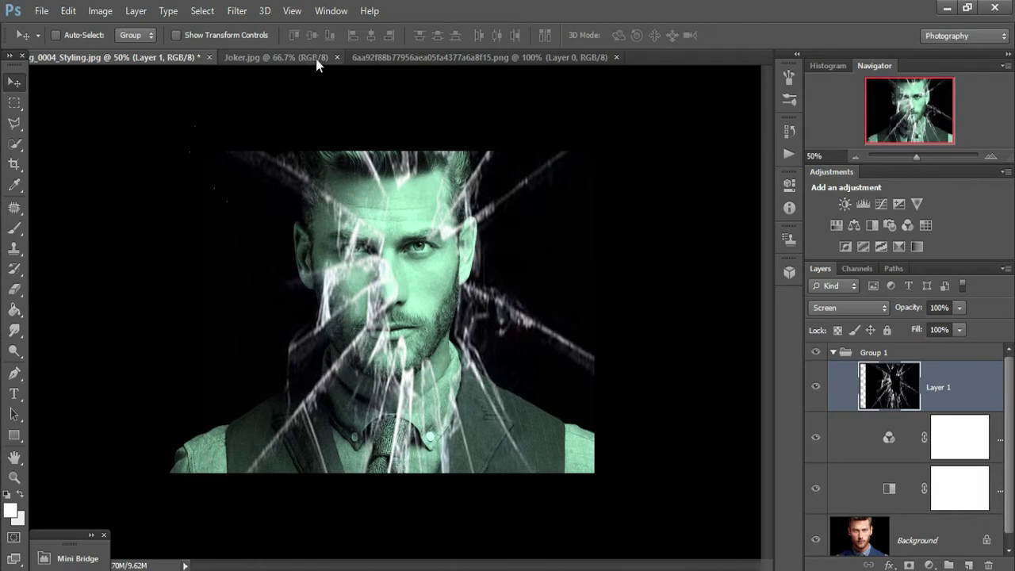
Switch to the Joker.jpg document and activate the Rectangular Marquee tool
click(403, 59)
click(264, 57)
click(14, 104)
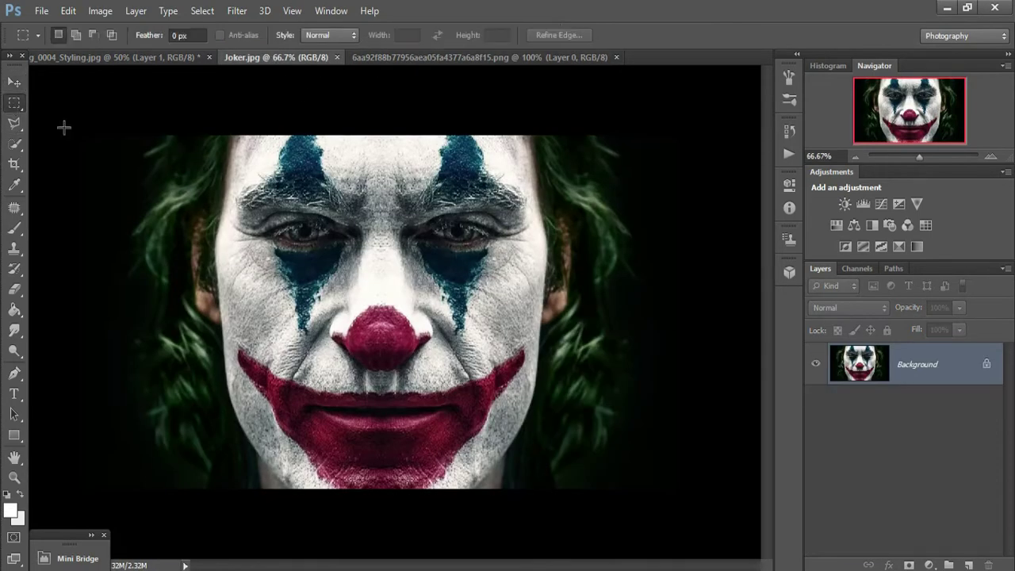
mouse_move(523, 332)
mouse_down()
mouse_move(456, 339)
mouse_move(397, 211)
mouse_up()
right_click(396, 211)
click(582, 280)
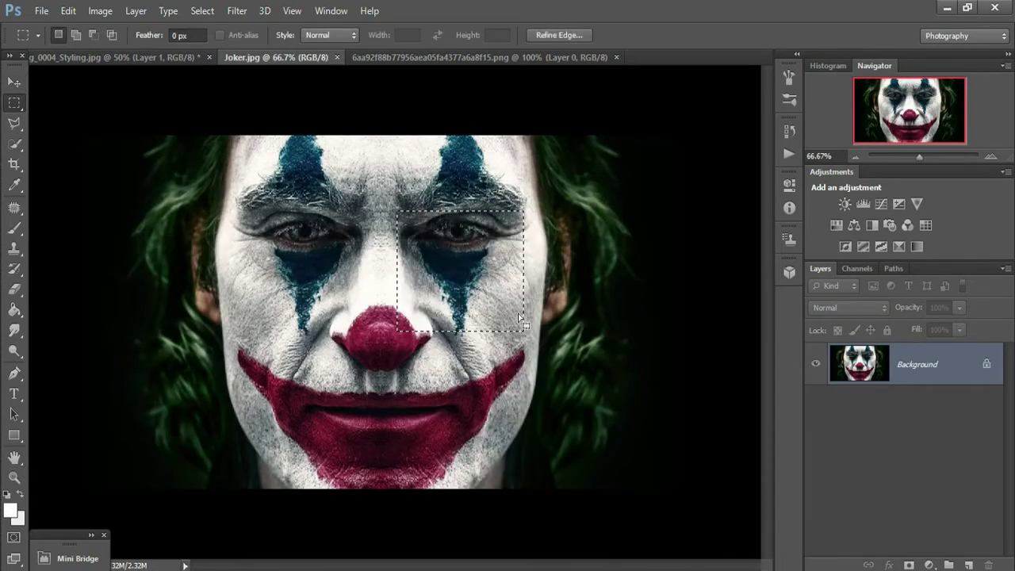
click(121, 202)
Select the Joker's right-hand eye area from forehead to nose and move it onto the same side of the portrait's face
drag(401, 137, 532, 337)
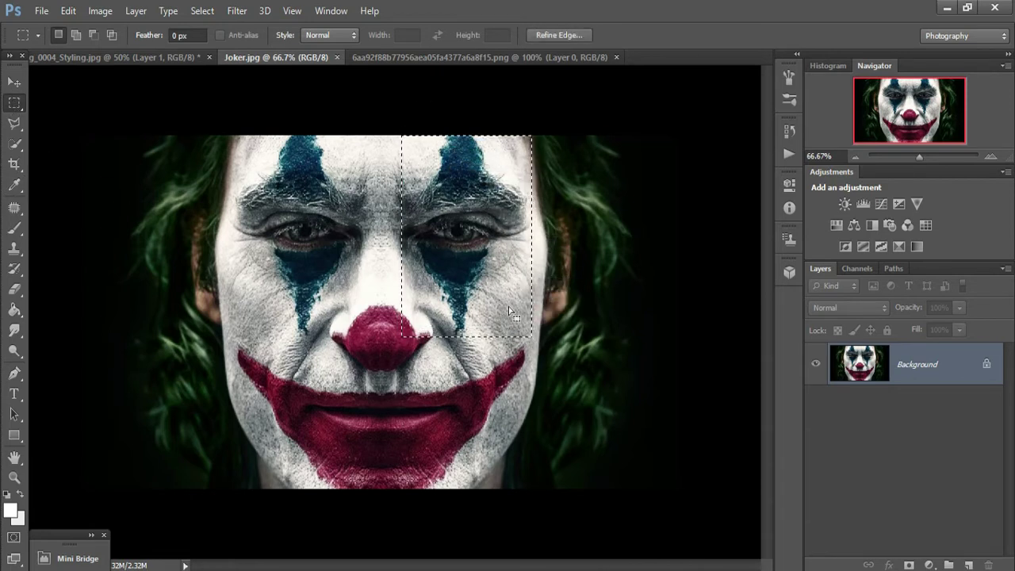
click(15, 83)
drag(294, 164, 434, 274)
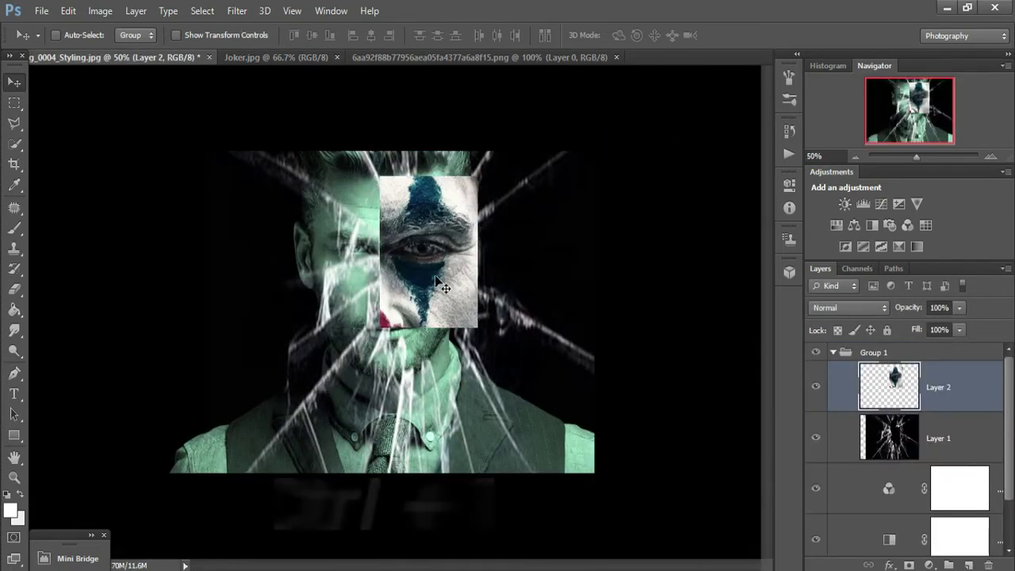
Free-transform the Joker eye patch, scaling it down to about 75% width and 77% height
key(ctrl+t)
key(ctrl+plus)
key(ctrl+plus)
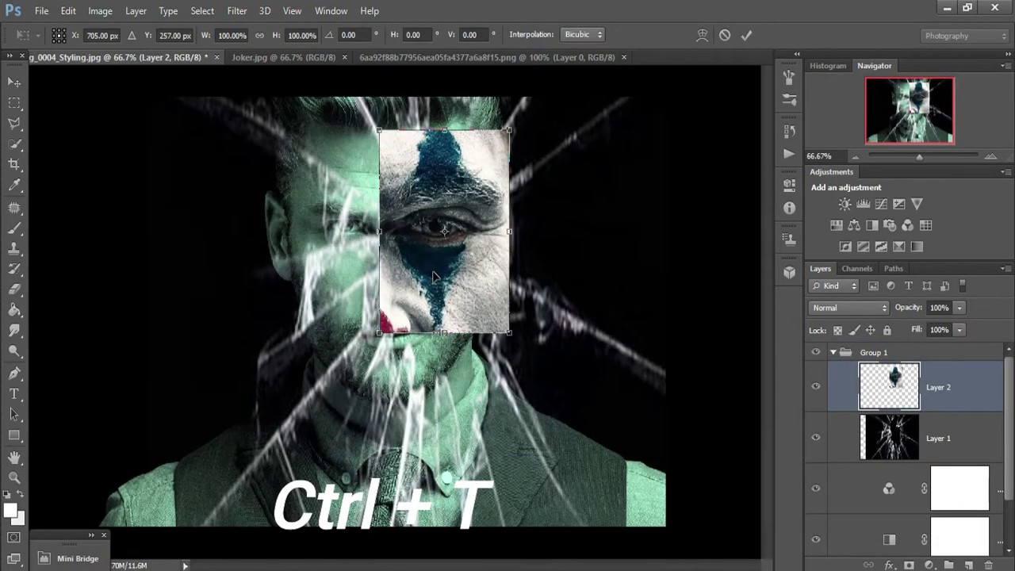
scroll(538, 352, up, 5)
drag(577, 407, 526, 335)
Align the Joker patch over the portrait's right-hand eye, previewing it in Screen and then Soft Light blend mode
click(872, 308)
click(842, 136)
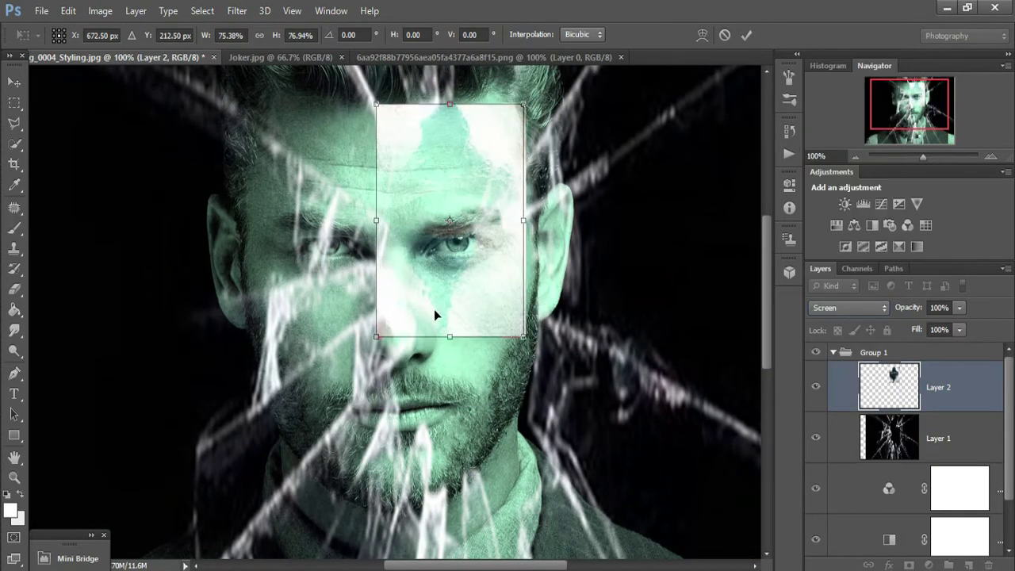
drag(434, 308, 439, 339)
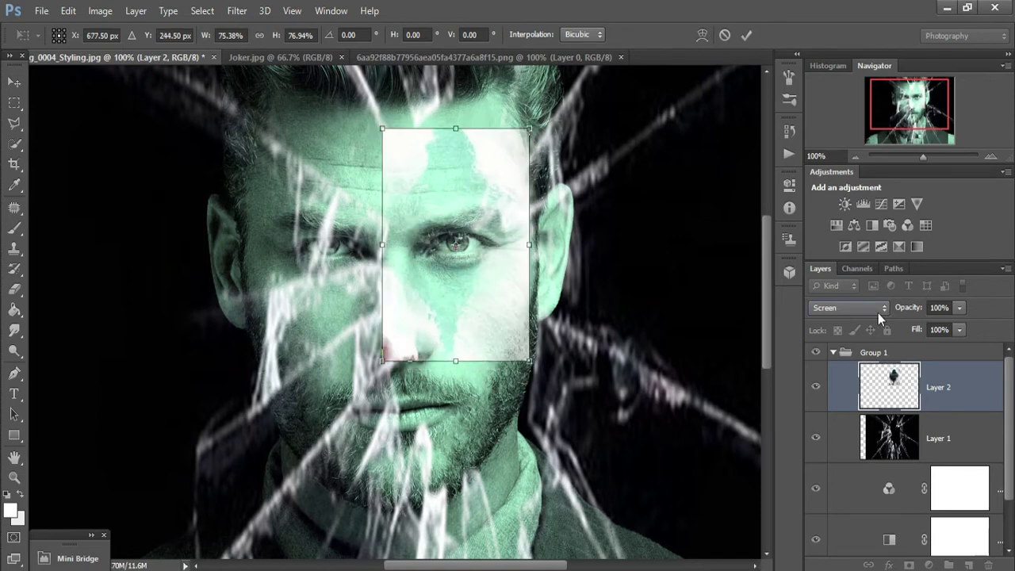
click(848, 308)
click(842, 198)
mouse_move(502, 301)
mouse_down()
mouse_move(517, 308)
mouse_move(504, 357)
mouse_move(528, 363)
mouse_move(515, 306)
mouse_up()
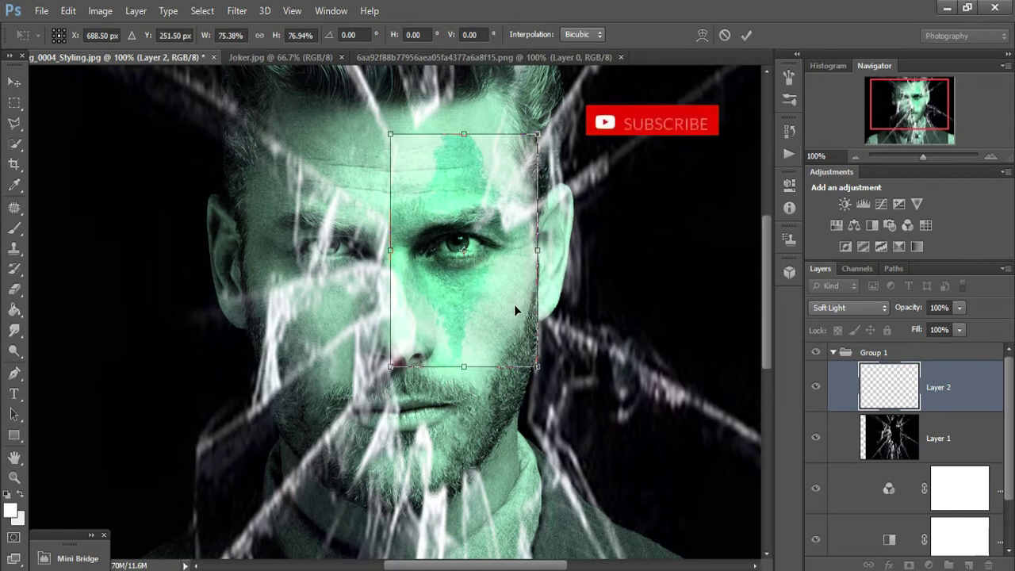
Narrow the Joker patch to about 60% width, fit it over the eye and apply the transform
drag(390, 250, 398, 251)
drag(468, 292, 472, 292)
drag(541, 250, 526, 250)
drag(402, 250, 409, 251)
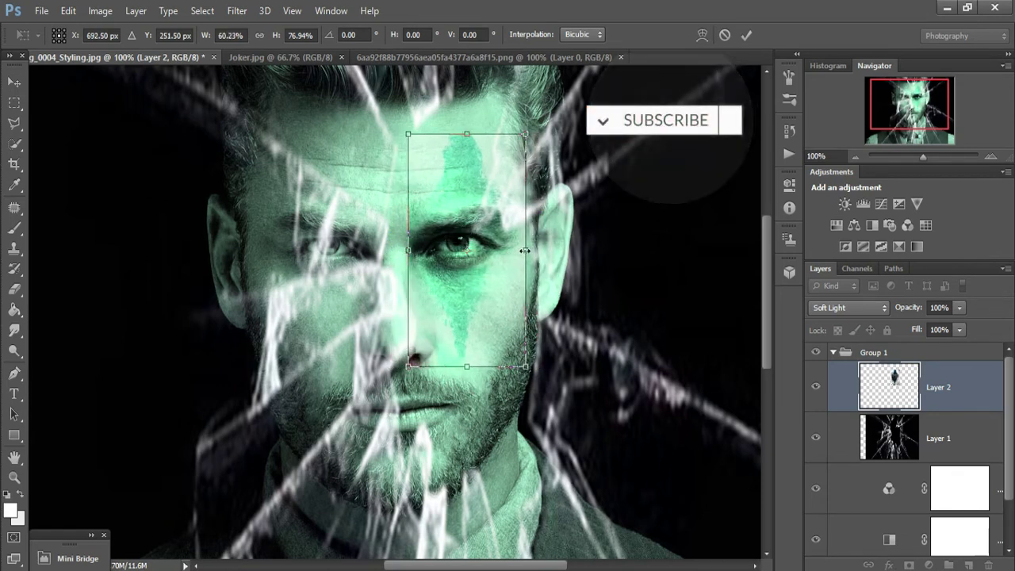
click(743, 34)
Try the Dissolve blend mode on the Joker patch layer, then set it to Normal
click(876, 307)
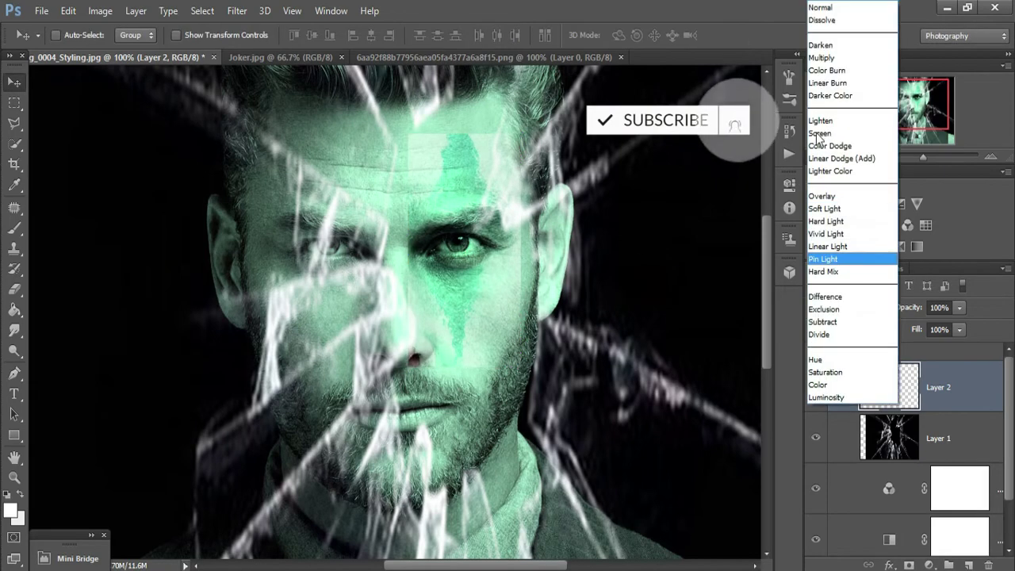
click(824, 22)
click(879, 312)
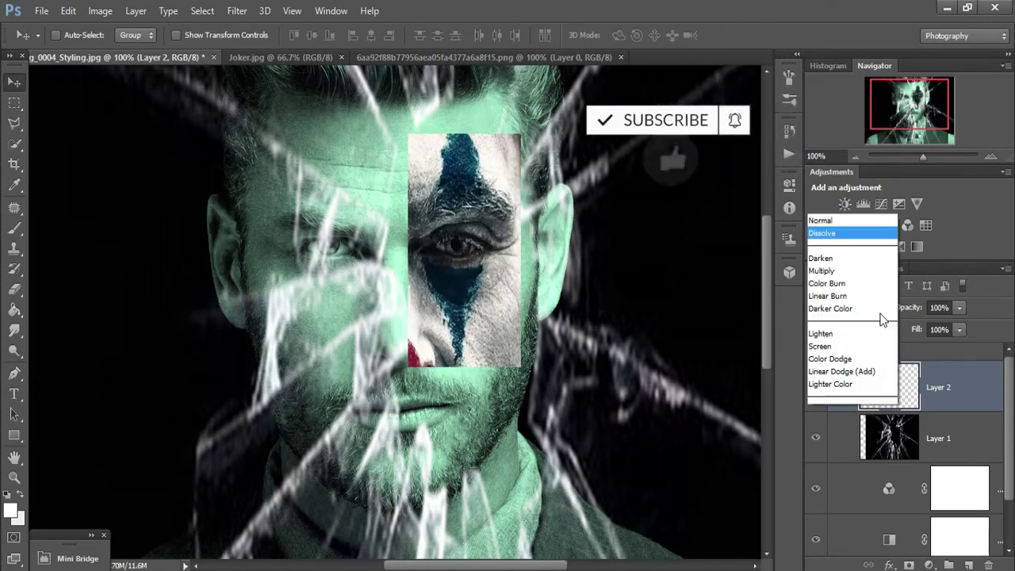
click(820, 220)
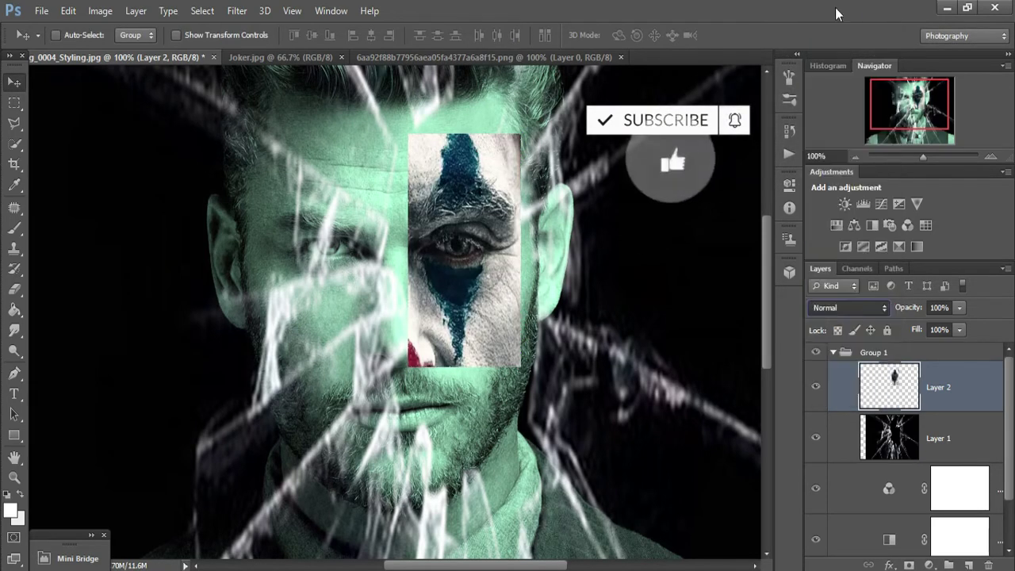
Erase the Joker patch's pale skin and red nose around the diamond below the eye with a 90 px eraser
click(15, 289)
drag(492, 372, 476, 365)
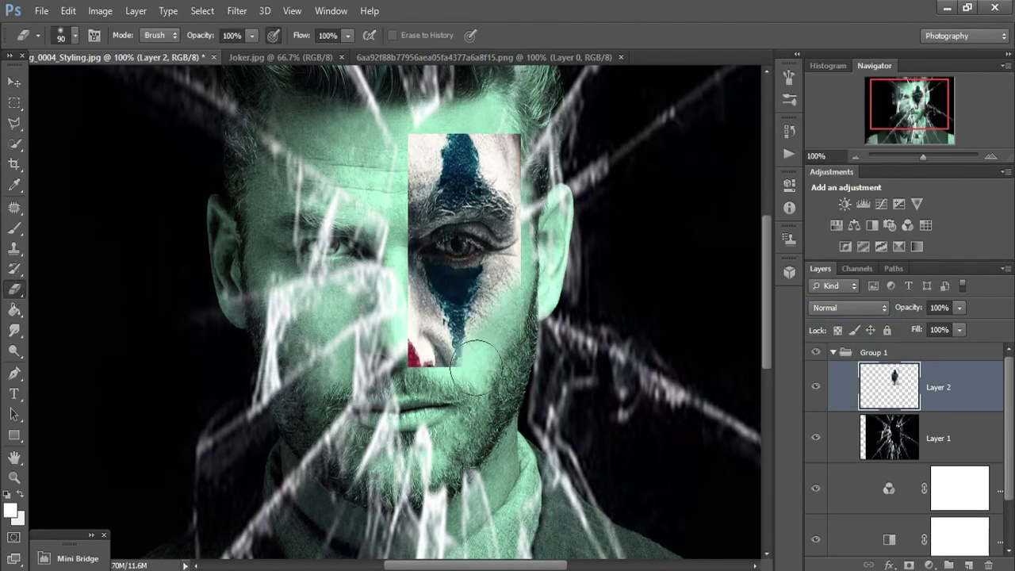
key(ctrl+z)
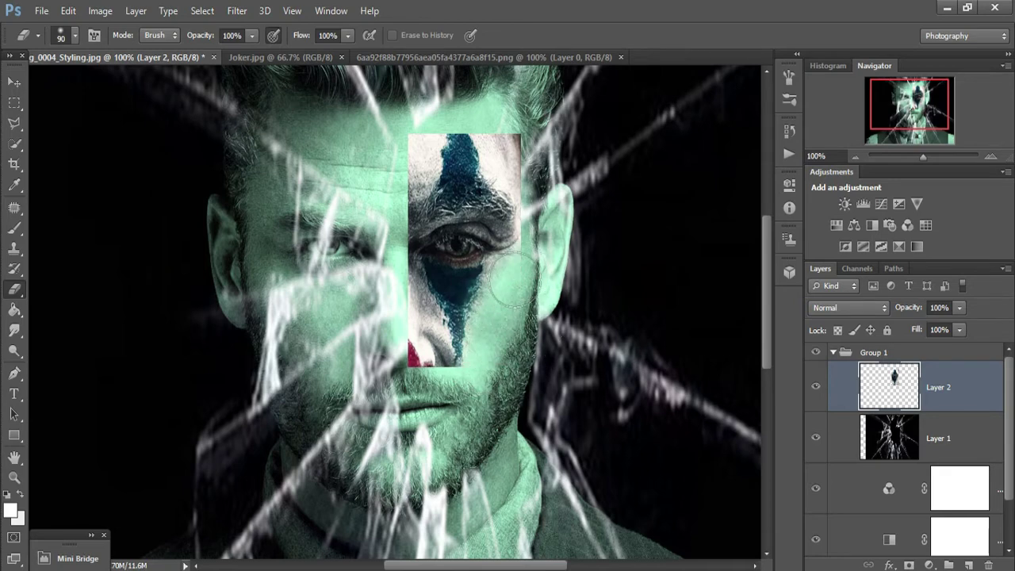
drag(515, 280, 505, 425)
mouse_move(456, 377)
mouse_down()
mouse_move(428, 357)
mouse_move(407, 301)
mouse_move(412, 333)
mouse_move(389, 265)
mouse_up()
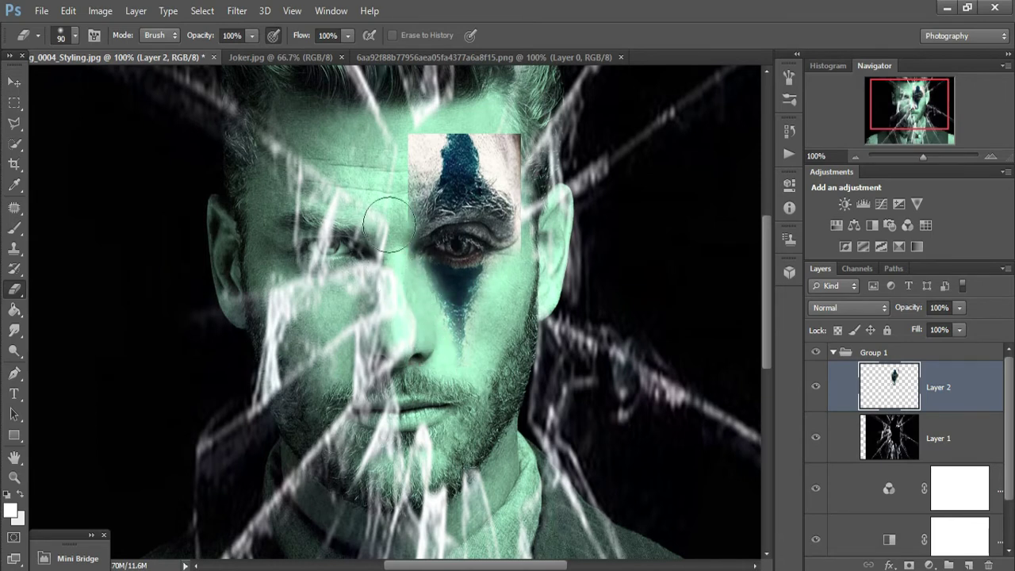
Erase the Joker patch's remaining pale skin at the nose bridge, temple and forehead around the upper blue diamond
mouse_move(388, 222)
mouse_down()
mouse_move(417, 165)
mouse_move(382, 254)
mouse_up()
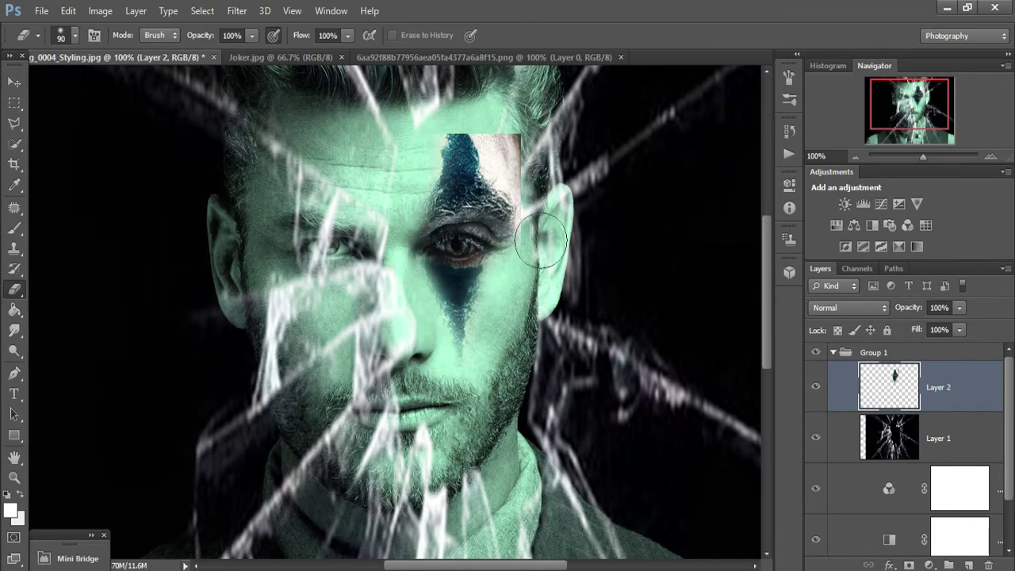
mouse_move(541, 240)
mouse_down()
mouse_move(537, 180)
mouse_move(497, 136)
mouse_move(549, 214)
mouse_up()
mouse_move(481, 121)
mouse_down()
mouse_move(455, 113)
mouse_move(421, 157)
mouse_up()
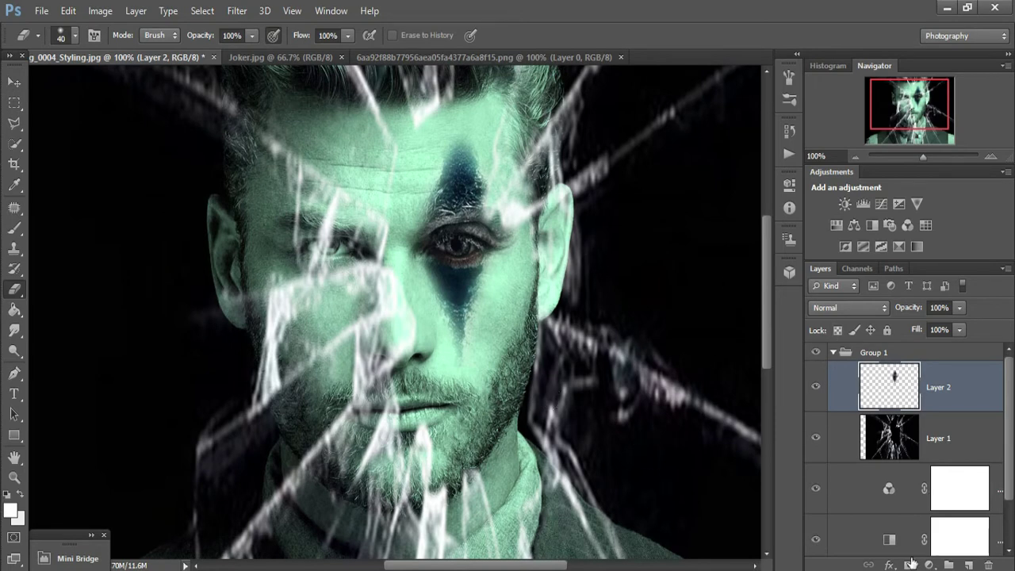
Open Joker.jpg from the Pictures folder
click(41, 11)
click(46, 41)
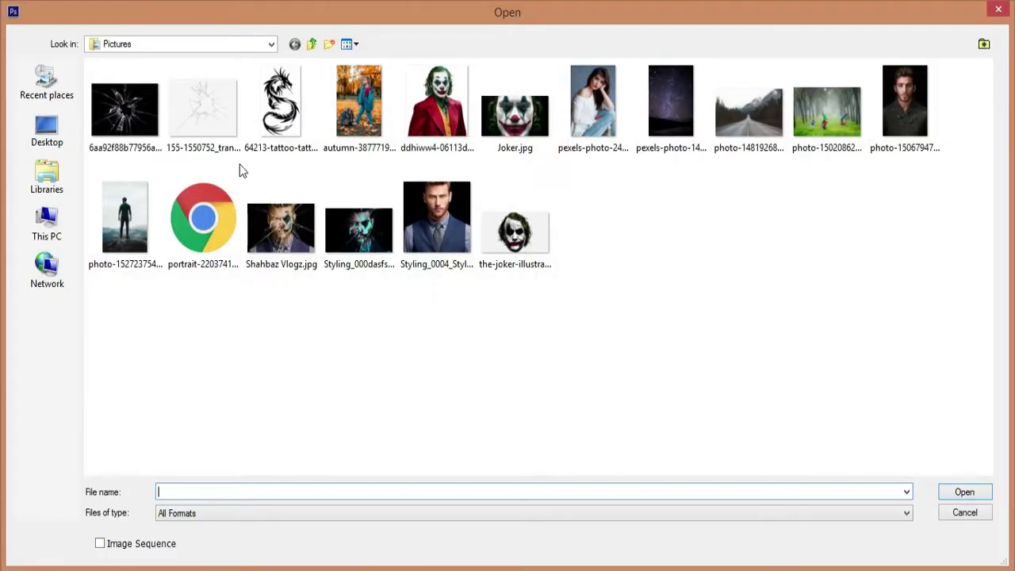
click(483, 151)
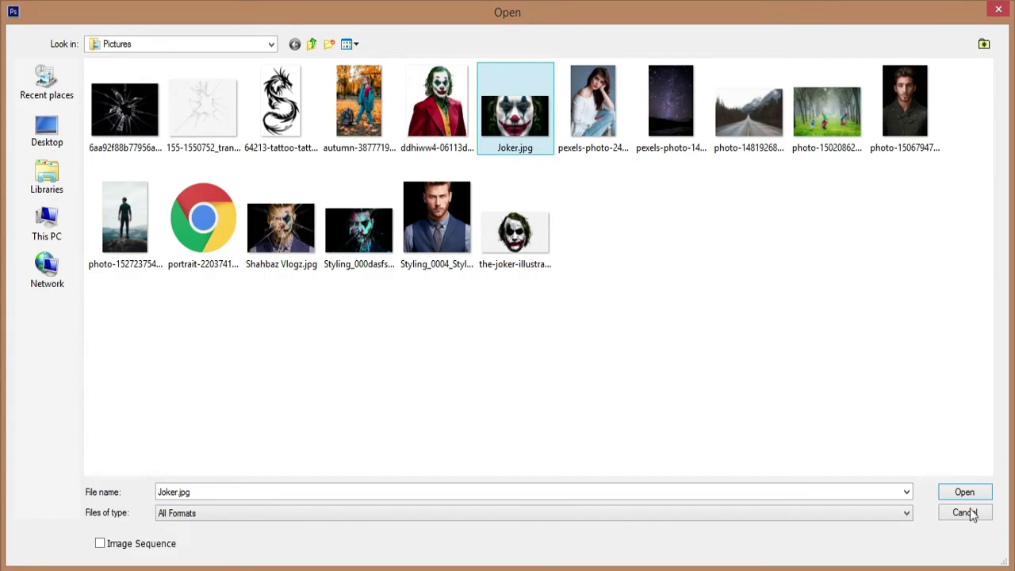
key(Return)
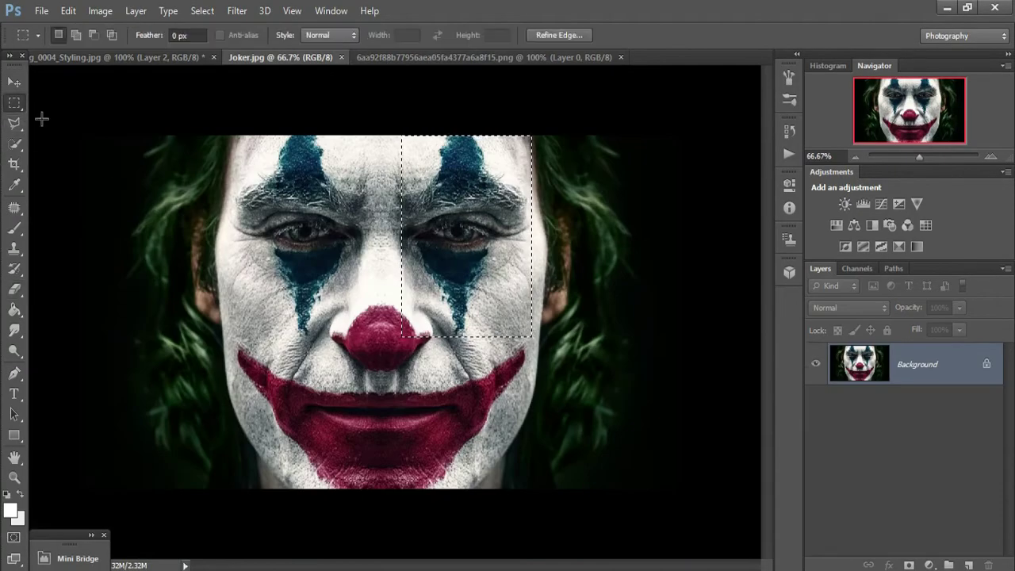
Select a rectangle around the Joker's mouth and chin and move a copy of it into the portrait document
drag(211, 339, 612, 539)
click(11, 84)
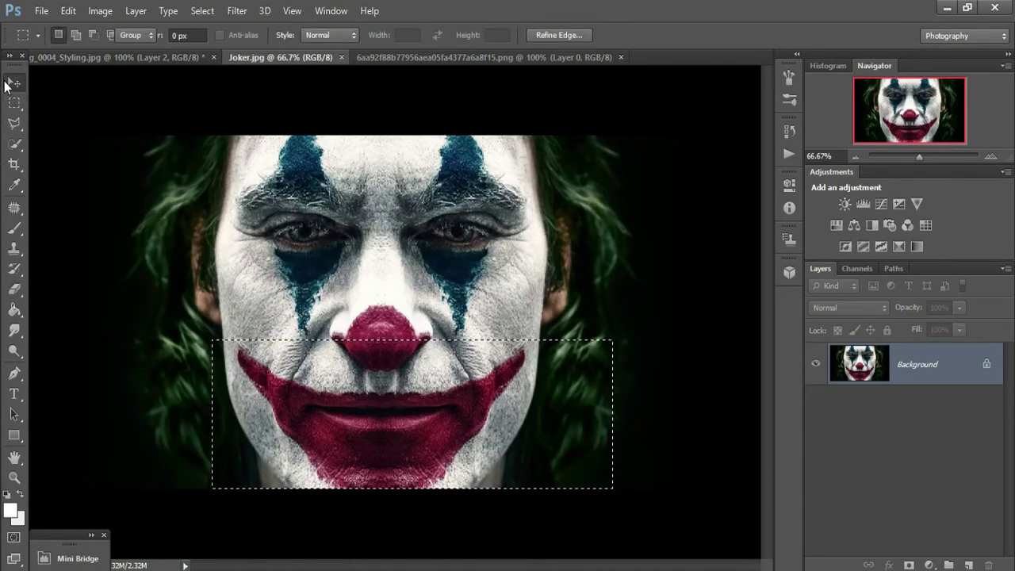
mouse_move(401, 454)
mouse_down()
mouse_move(143, 61)
mouse_move(404, 400)
mouse_up()
drag(436, 351, 439, 451)
Free-transform the Joker mouth patch to about 52% width and 50% height and place it over the portrait's mouth
key(ctrl+t)
drag(728, 319, 434, 436)
drag(373, 499, 527, 414)
mouse_move(436, 456)
mouse_down()
mouse_move(436, 442)
mouse_move(436, 459)
mouse_up()
drag(460, 416, 458, 416)
drag(560, 406, 552, 406)
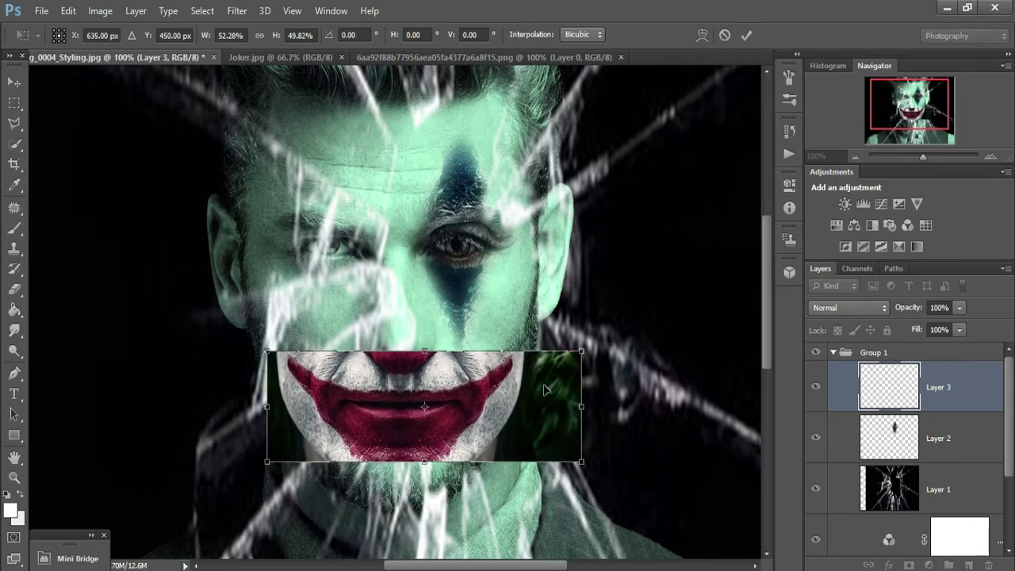
Resize the mouth patch to about 49% width and 52% height, realign it over the lips and preview it in Soft Light
drag(582, 351, 566, 344)
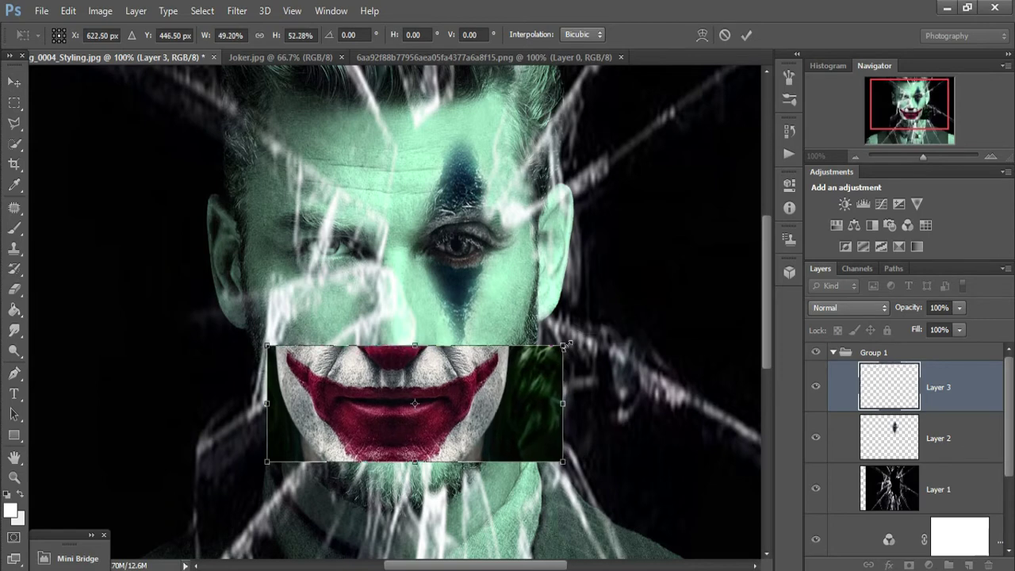
drag(510, 392, 510, 404)
click(864, 308)
click(839, 211)
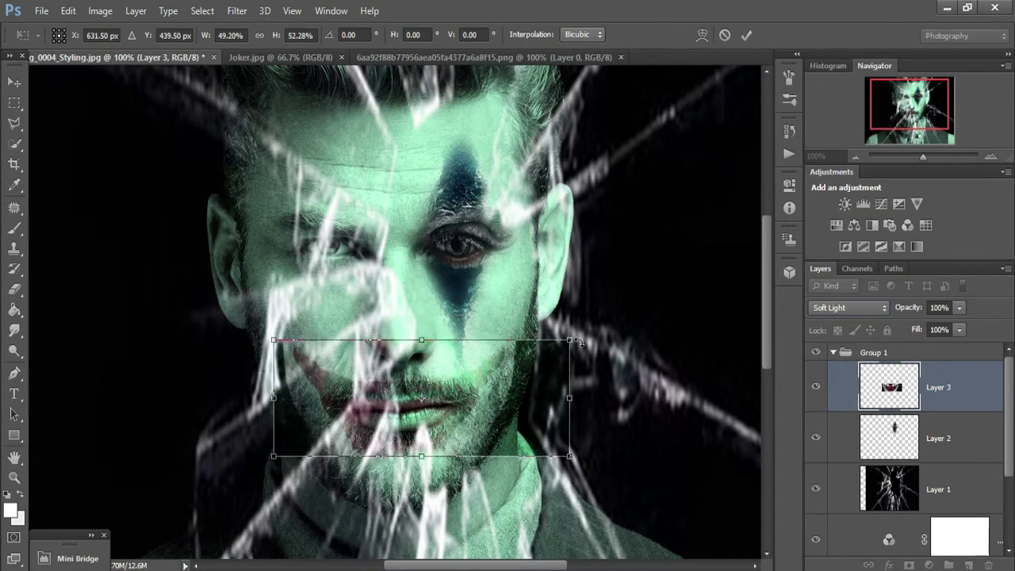
Scale the mouth patch to about 50% width and 55% height, rotate it about -1.8° and apply the transform
drag(568, 341, 574, 334)
drag(581, 470, 581, 463)
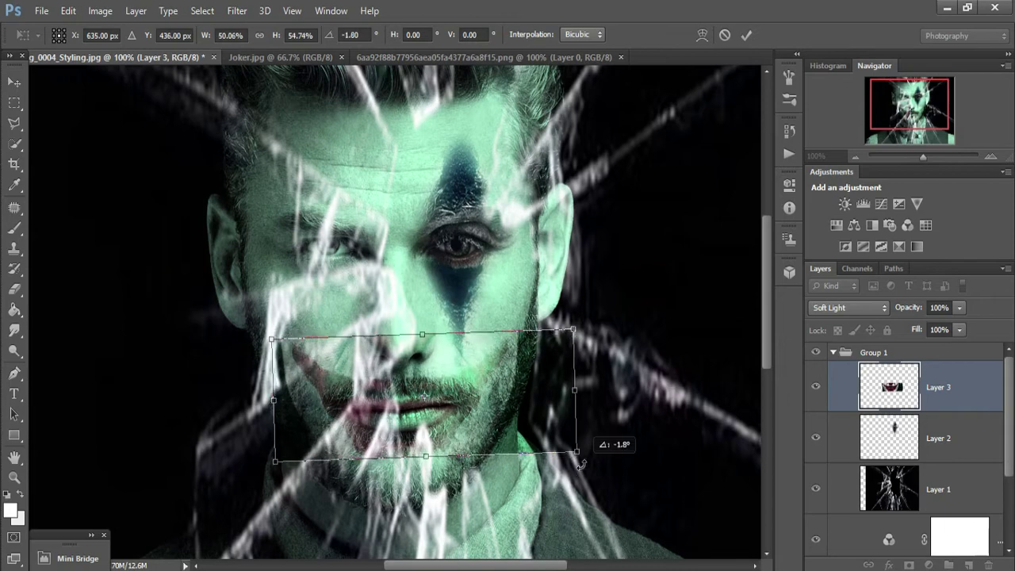
click(747, 37)
Set the mouth layer to Normal and erase its left-hand cheek, right-hand cheek and dark green background
click(849, 308)
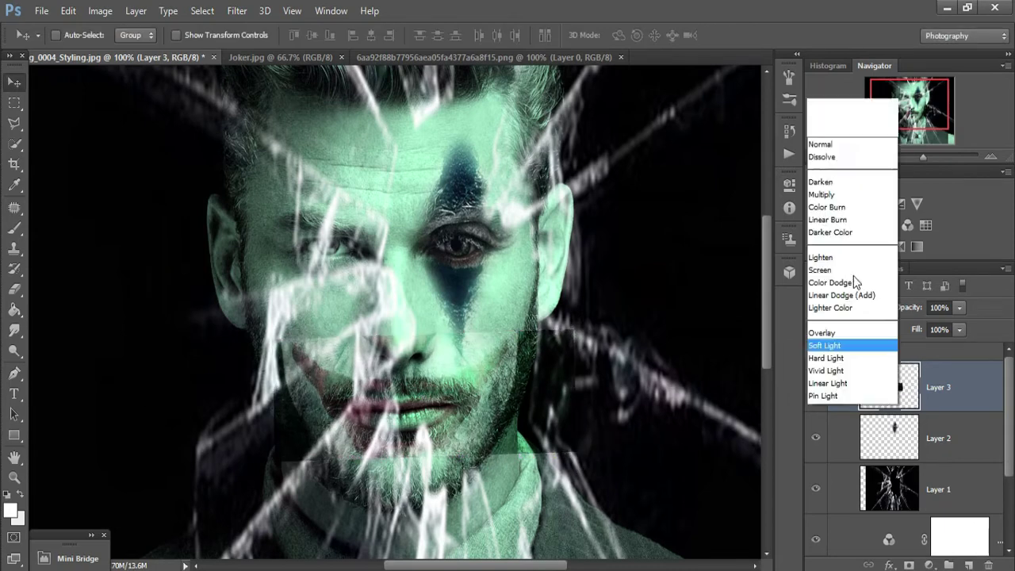
click(833, 7)
click(16, 287)
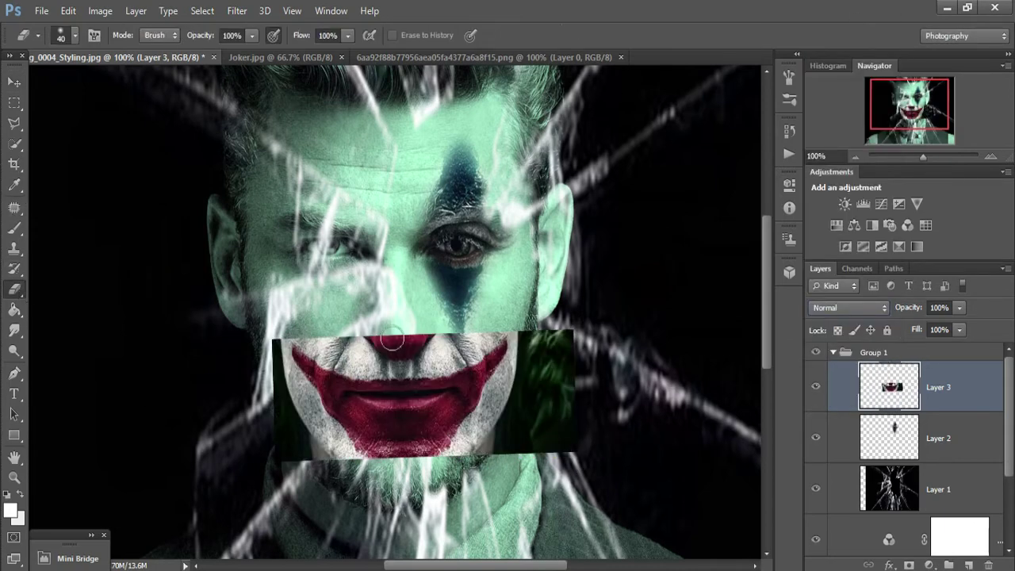
drag(354, 344, 321, 333)
mouse_move(260, 390)
mouse_down()
mouse_move(305, 452)
mouse_move(333, 404)
mouse_move(353, 444)
mouse_move(341, 357)
mouse_up()
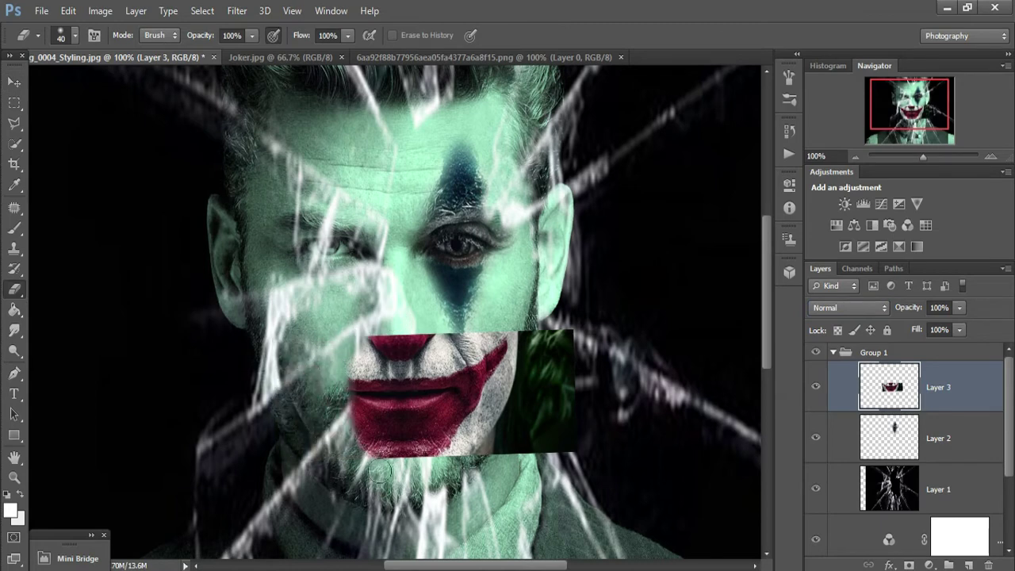
mouse_move(555, 431)
mouse_down()
mouse_move(564, 380)
mouse_move(515, 440)
mouse_move(503, 422)
mouse_up()
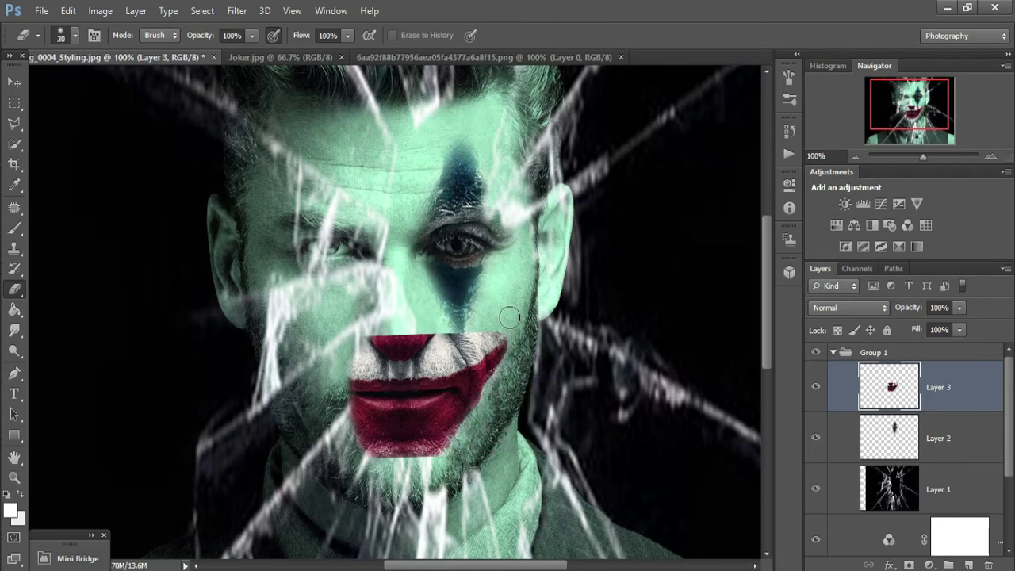
Erase the Joker's red nose and pale skin above the red lips with a 15 px eraser
key(ctrl+plus)
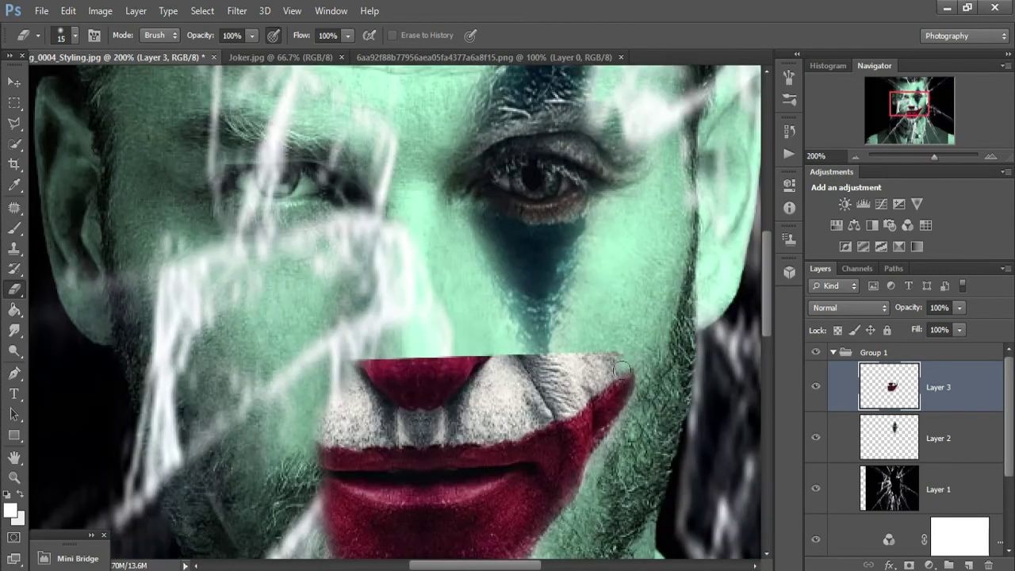
drag(568, 401, 457, 426)
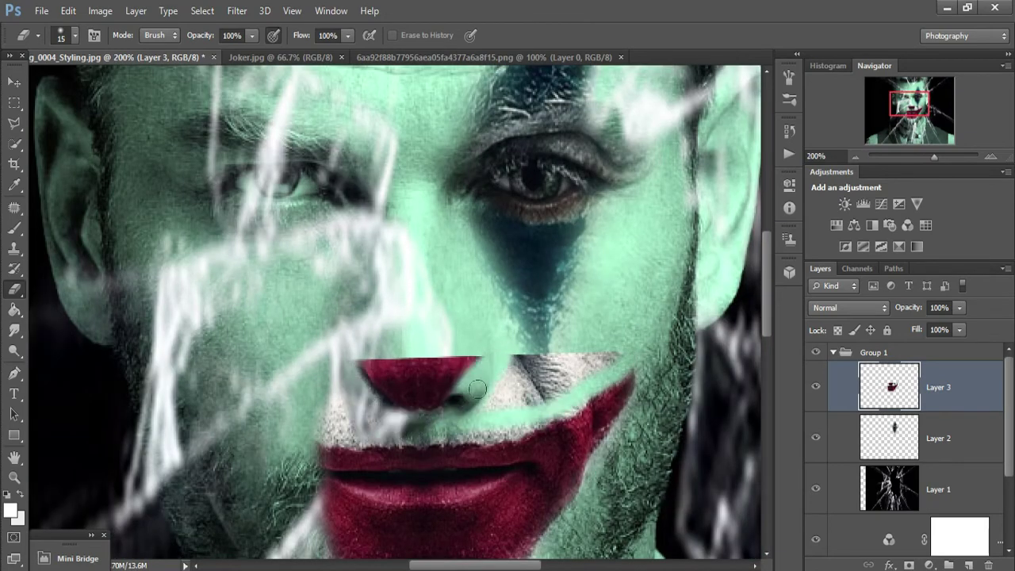
drag(477, 389, 444, 410)
drag(517, 356, 434, 418)
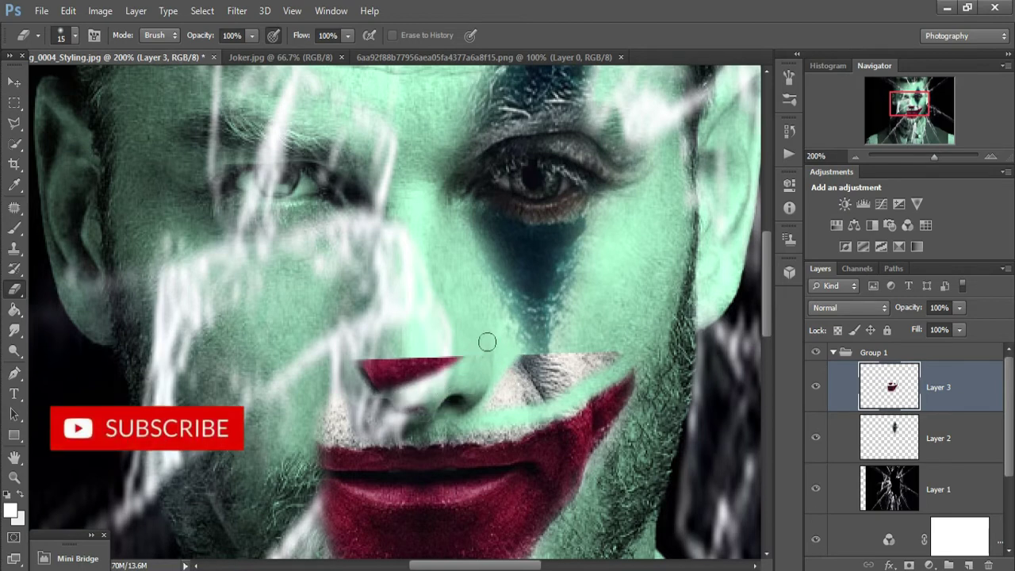
mouse_move(487, 342)
mouse_down()
mouse_move(406, 374)
mouse_move(587, 369)
mouse_move(547, 357)
mouse_up()
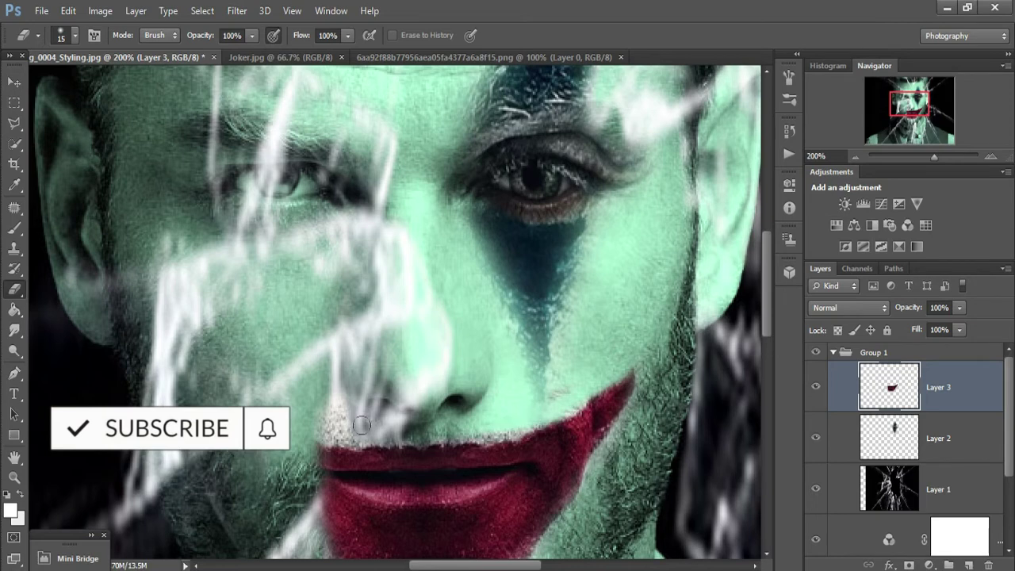
scroll(578, 340, down, 2)
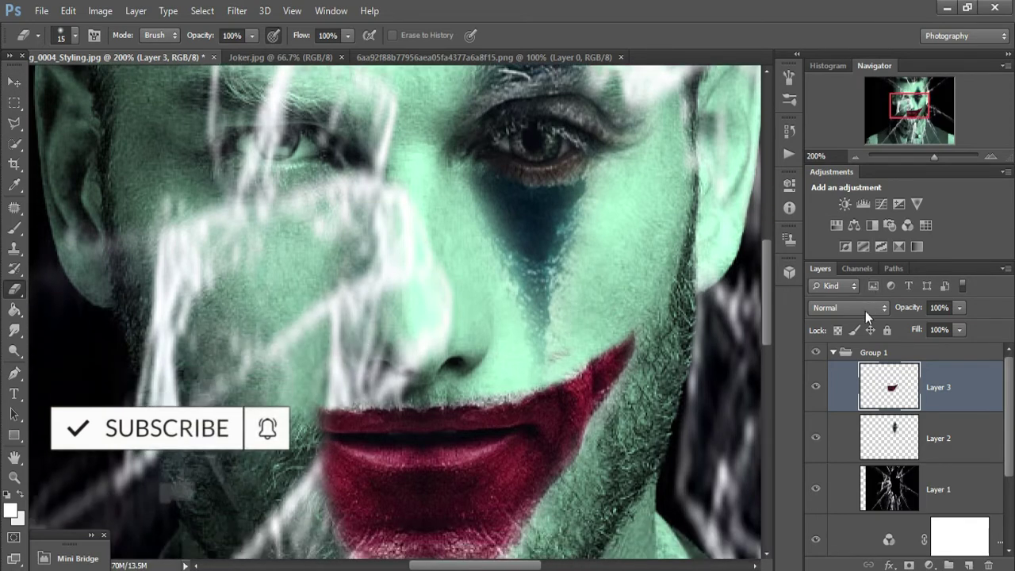
Try Vivid Light and Soft Light on the mouth layer, and erase the lip makeup on the cracked-glass half of the mouth
click(849, 307)
click(826, 221)
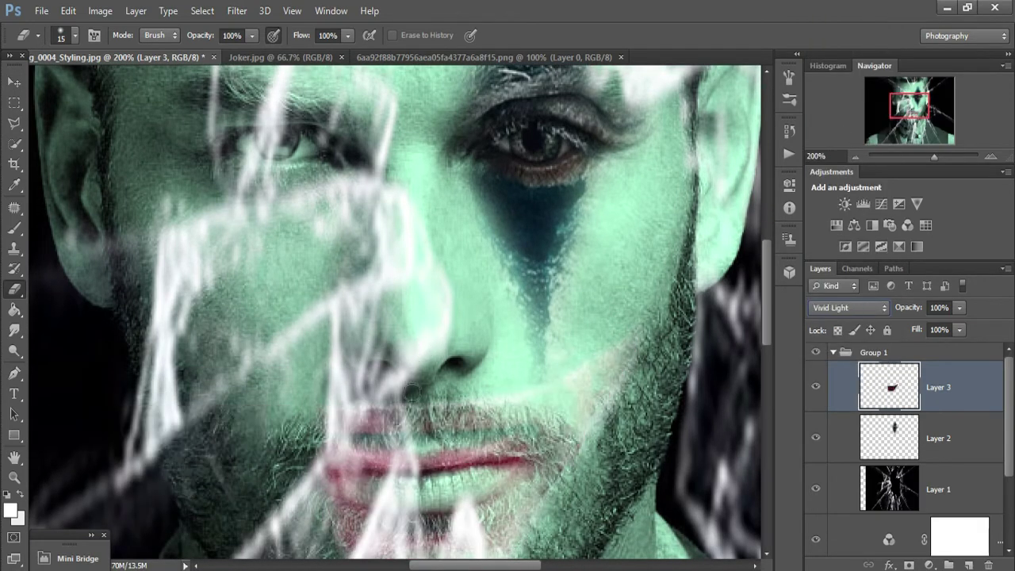
key(Up)
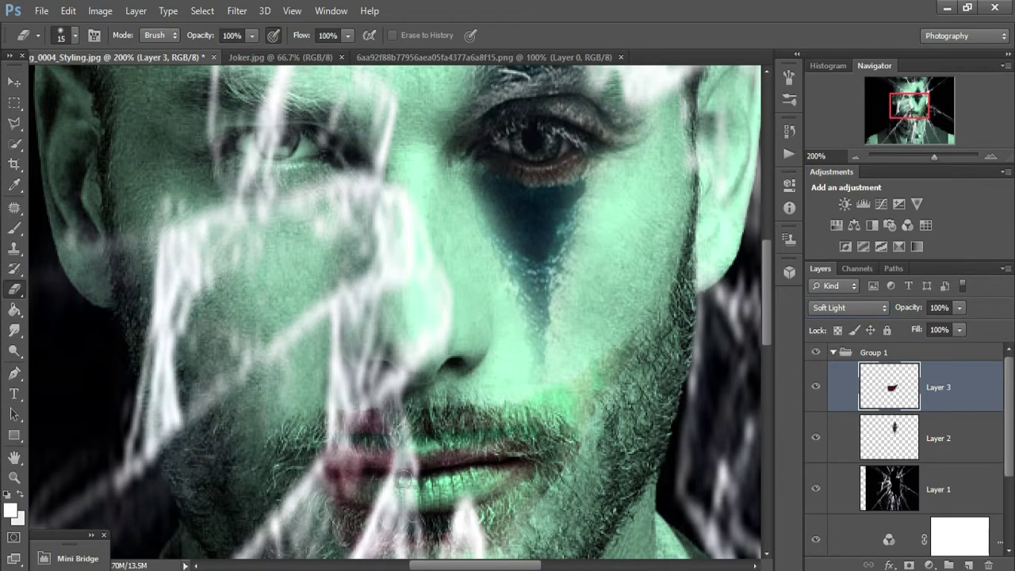
mouse_move(404, 479)
mouse_down()
mouse_move(384, 452)
mouse_move(332, 495)
mouse_up()
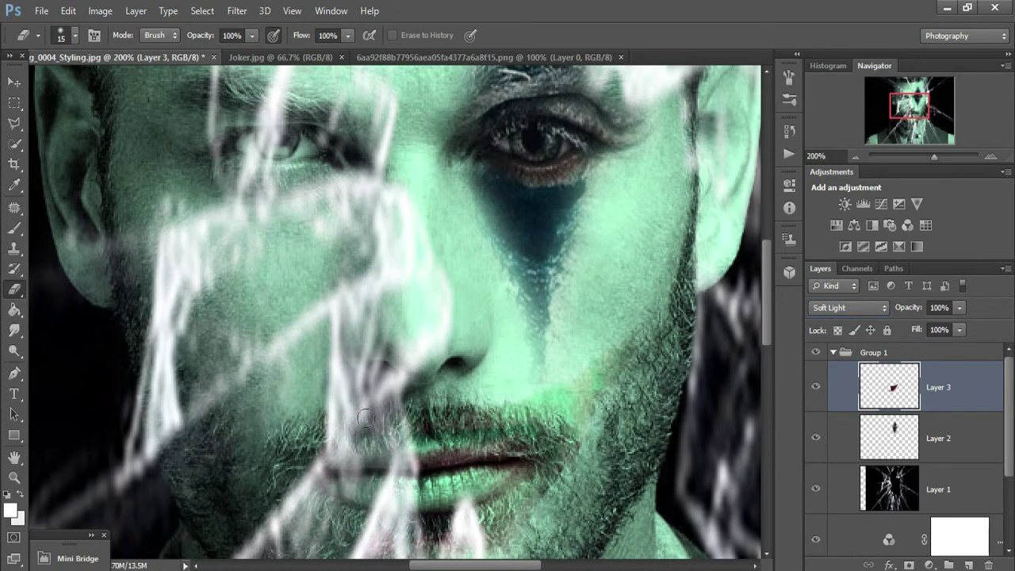
scroll(365, 418, down, 3)
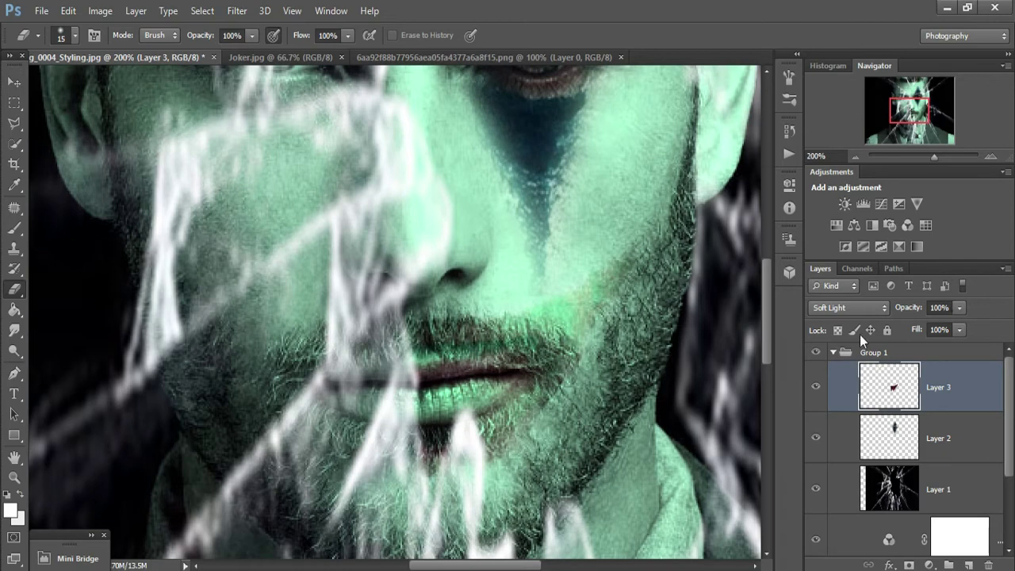
Try the Dissolve blend mode on the mouth layer, then set it to Normal
click(853, 307)
click(845, 16)
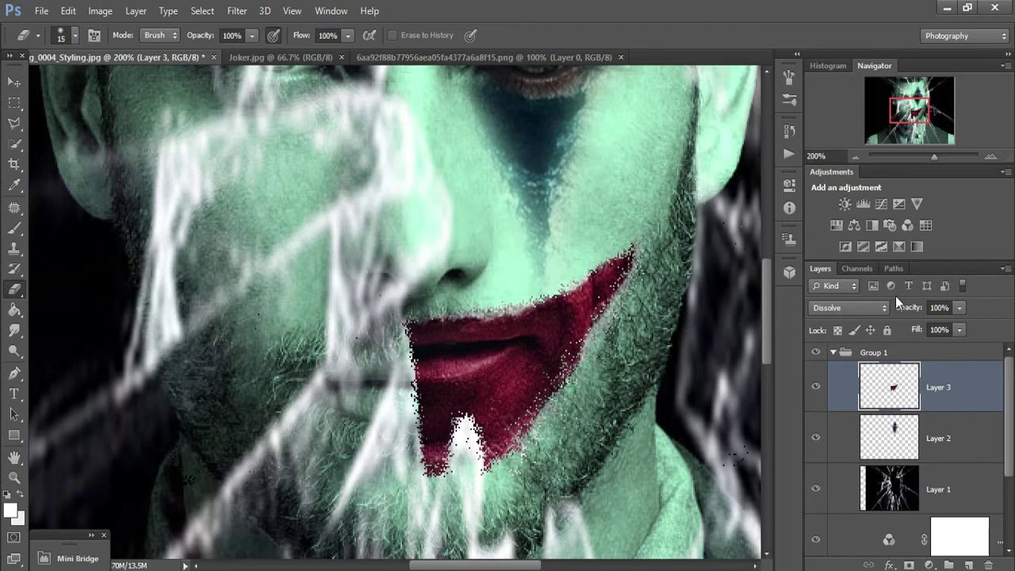
click(864, 308)
click(829, 10)
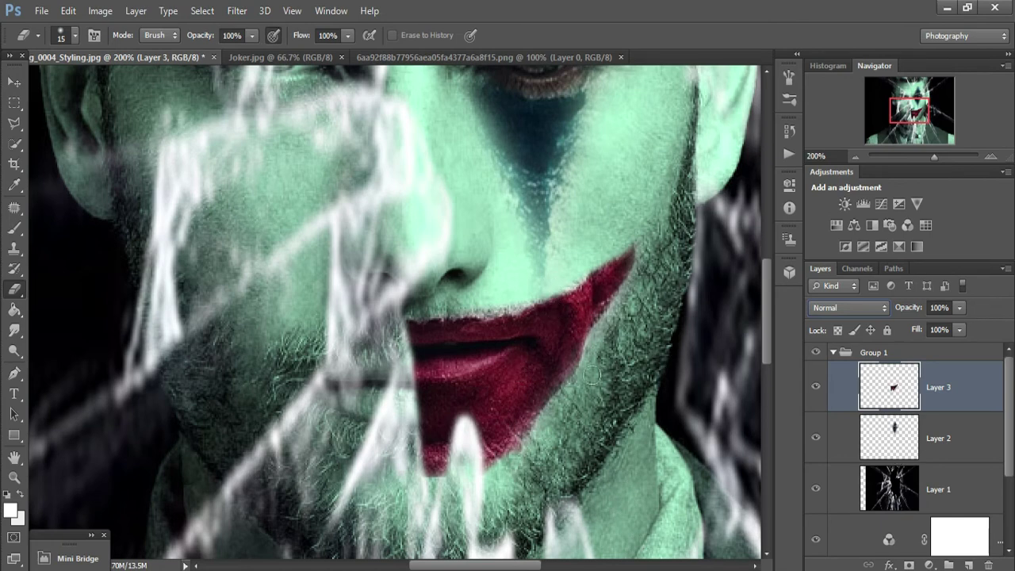
Free-transform the half-mouth layer, enlarging it to about 108% width and 113% height
key(ctrl+t)
drag(625, 309, 615, 336)
key(ctrl+minus)
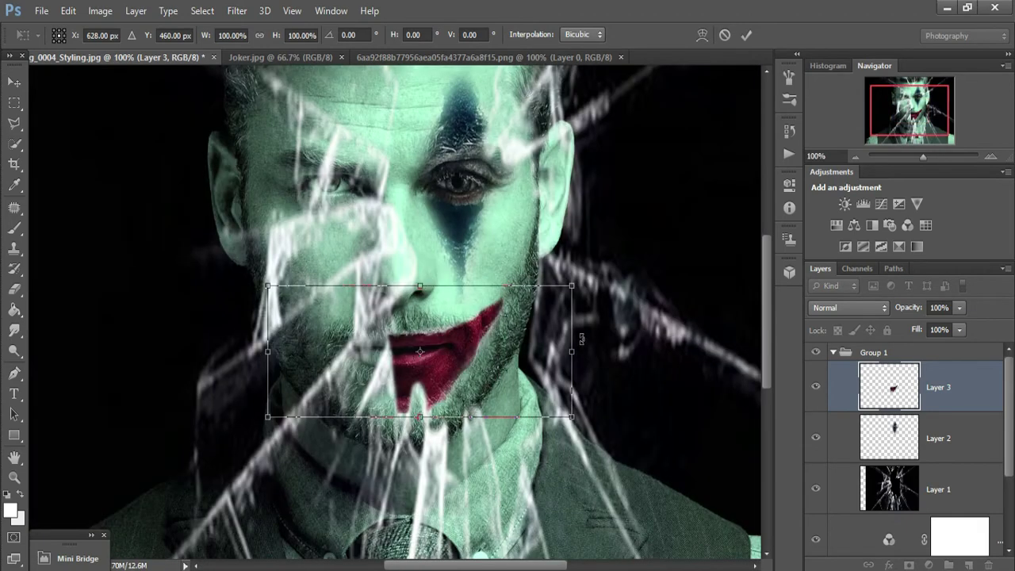
drag(574, 285, 593, 276)
drag(530, 325, 531, 335)
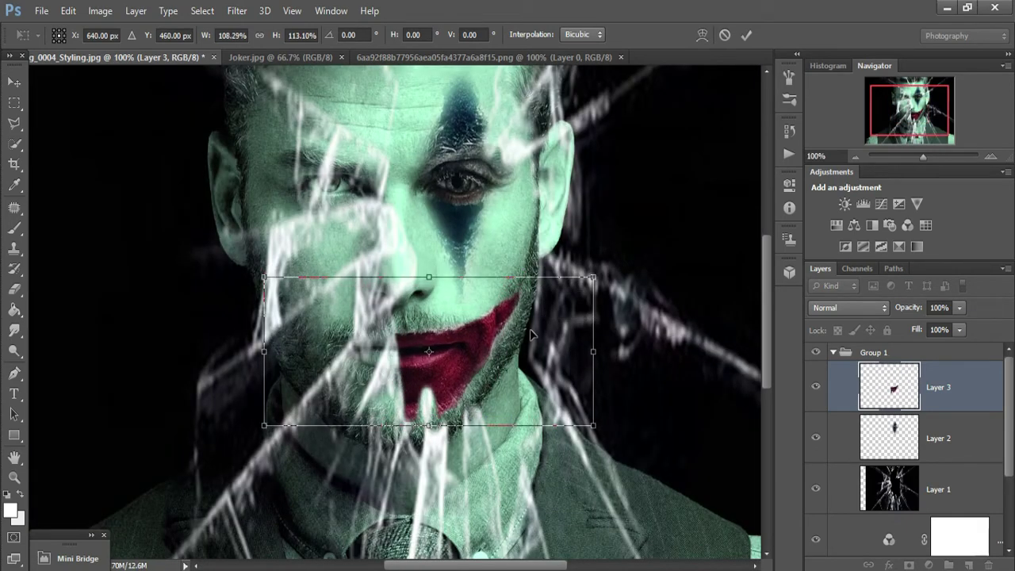
Stretch the half-mouth makeup vertically from the cheek down to the chin, realign it on the lips and apply the transform
drag(428, 281, 428, 216)
drag(446, 306, 446, 338)
drag(428, 457, 428, 449)
click(746, 35)
Erase the lower edge of the red lip makeup around the chin and glass cracks with a 15 px eraser
key(e)
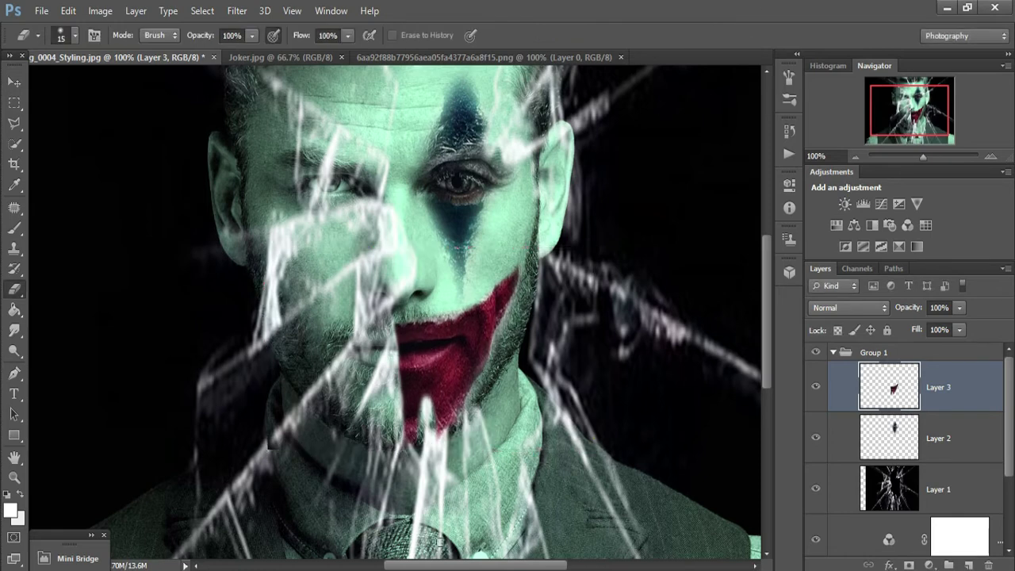
key(ctrl+minus)
key(ctrl+plus)
key(ctrl+plus)
scroll(480, 396, down, 5)
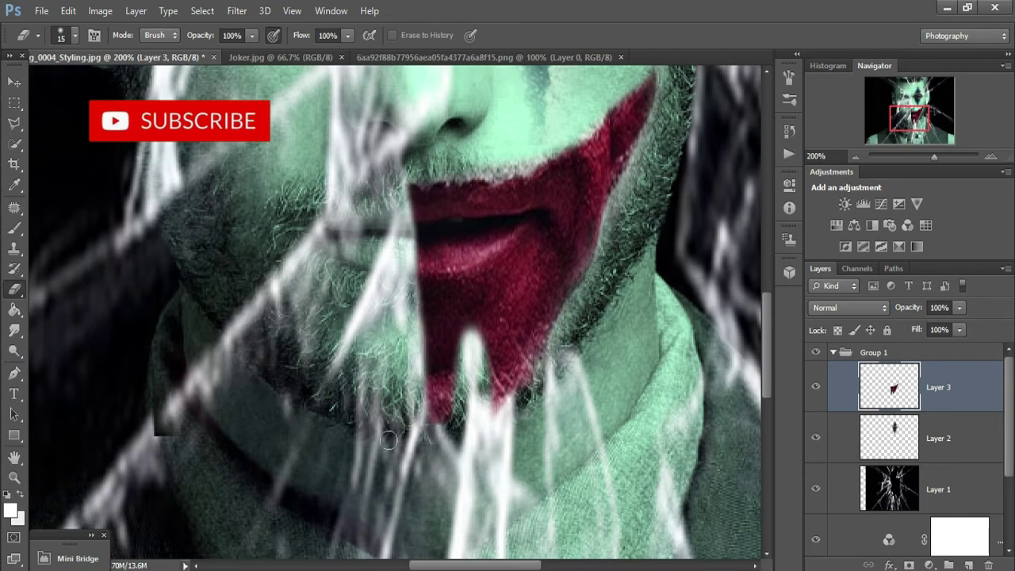
mouse_move(434, 428)
mouse_down()
mouse_move(417, 306)
mouse_move(442, 445)
mouse_move(488, 462)
mouse_move(483, 368)
mouse_move(486, 396)
mouse_move(501, 404)
mouse_move(477, 402)
mouse_move(497, 404)
mouse_move(492, 357)
mouse_up()
scroll(191, 310, up, 6)
scroll(190, 309, down, 4)
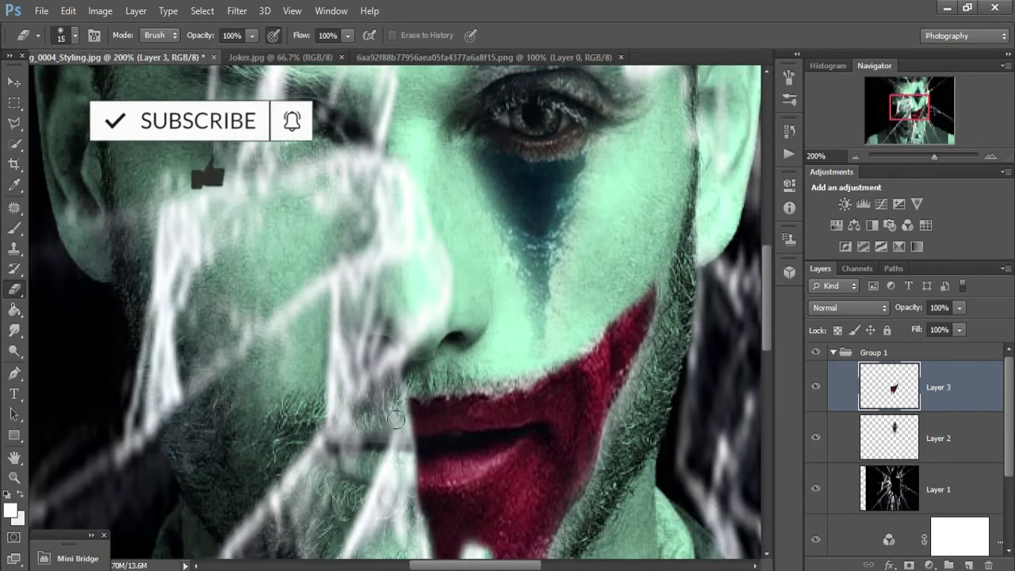
scroll(618, 268, up, 6)
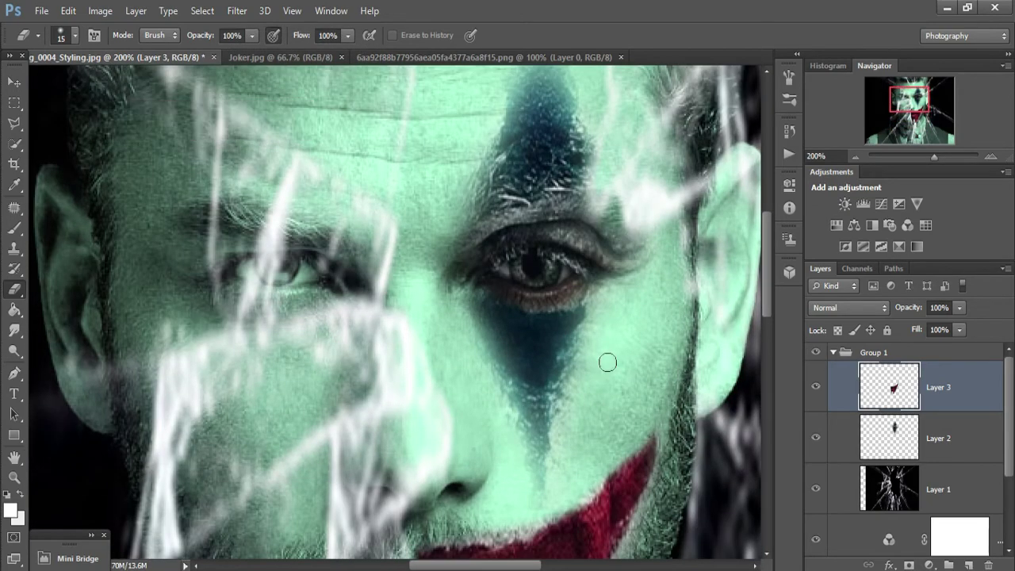
key(ctrl+minus)
key(ctrl+minus)
key(ctrl+minus)
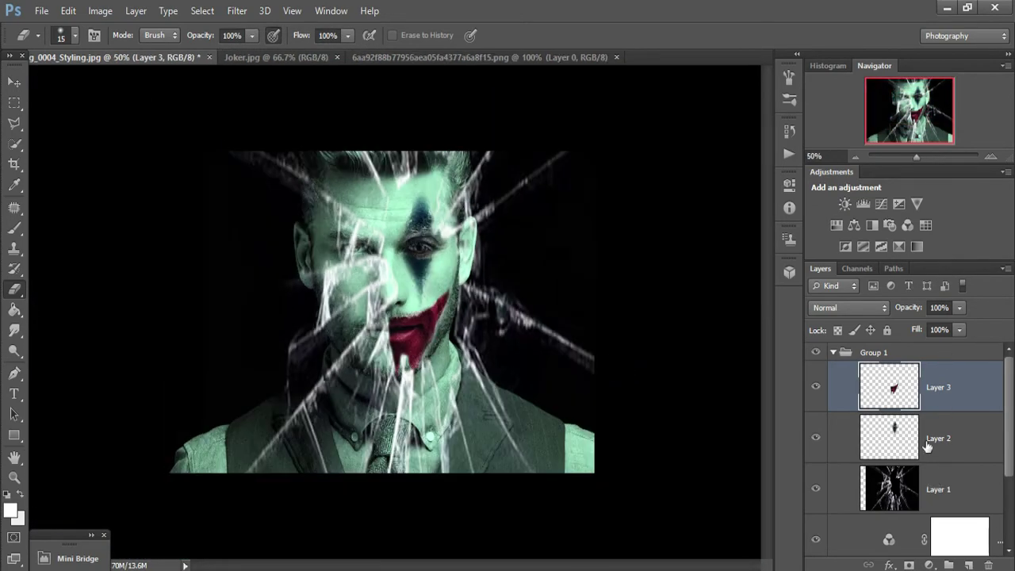
Add a Channel Mixer clipped to the eye makeup layer, setting the Green output to red +16, green +48 and blue -28
click(927, 448)
click(930, 566)
click(912, 442)
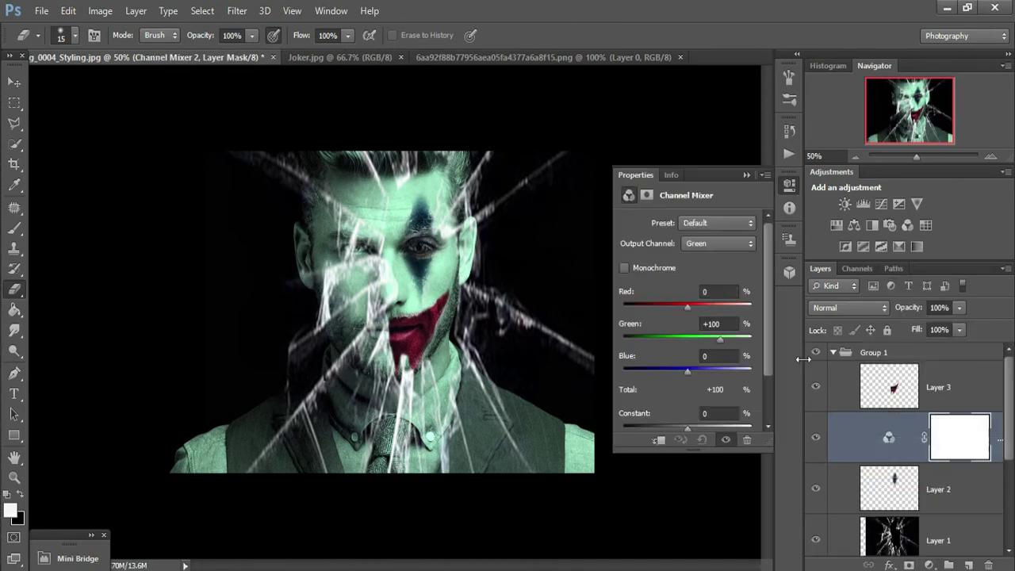
click(656, 440)
mouse_move(692, 371)
mouse_down()
mouse_move(708, 367)
mouse_move(660, 374)
mouse_move(678, 372)
mouse_up()
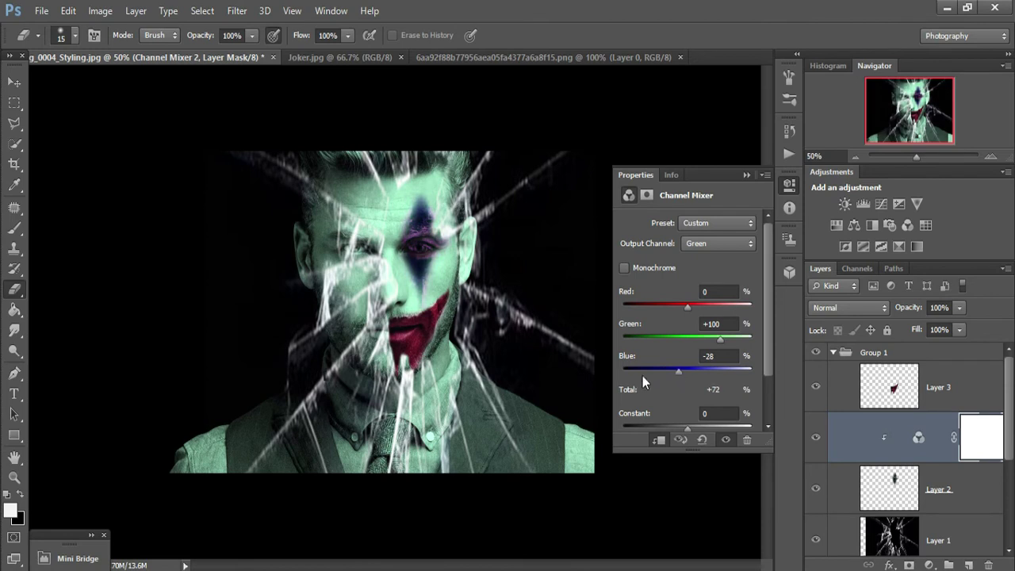
mouse_move(719, 338)
mouse_down()
mouse_move(704, 339)
mouse_move(724, 338)
mouse_up()
mouse_move(687, 306)
mouse_down()
mouse_move(707, 311)
mouse_move(693, 307)
mouse_up()
drag(724, 338, 703, 336)
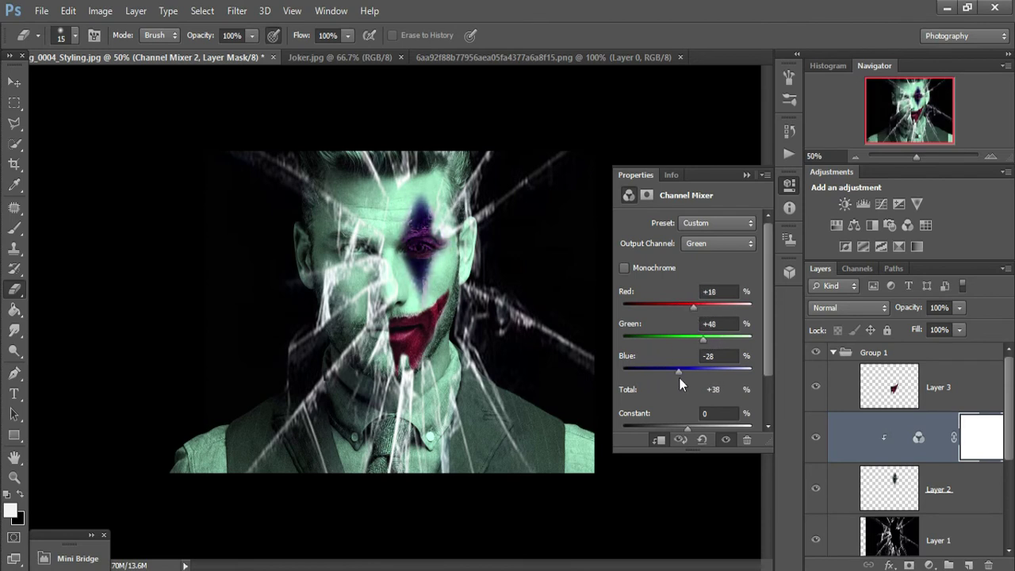
click(745, 175)
Add a Channel Mixer clipped to the mouth makeup layer, setting Green output to red -16 and green +122 and slightly lowering blue
click(874, 386)
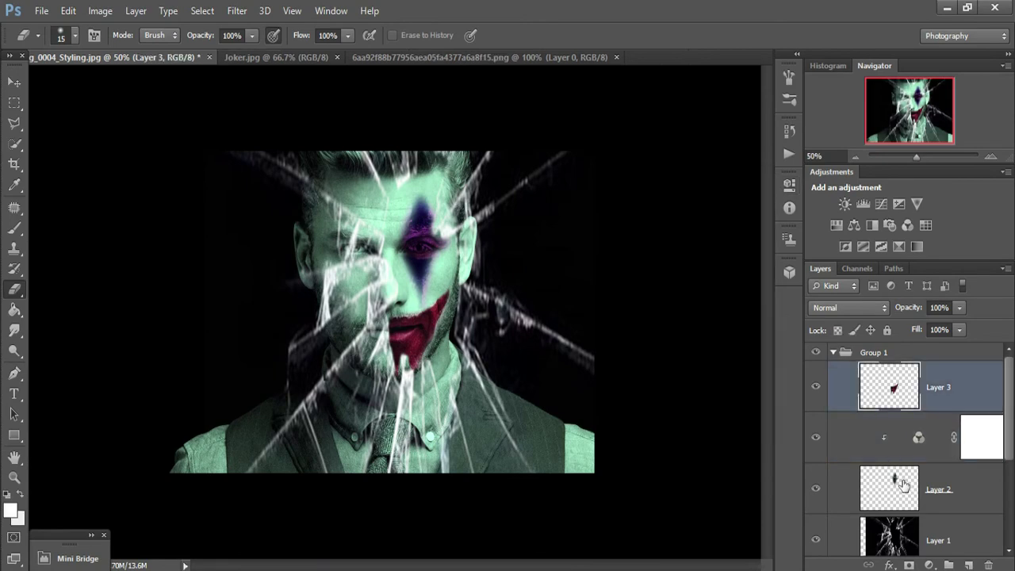
click(929, 565)
click(918, 442)
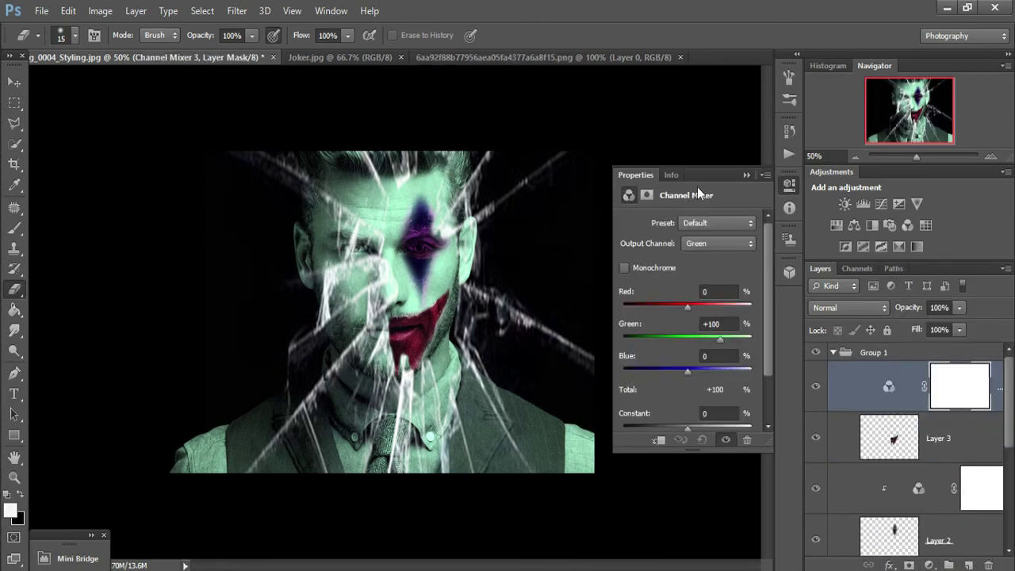
click(706, 247)
click(697, 269)
drag(687, 307, 726, 337)
click(660, 440)
mouse_move(684, 303)
mouse_down()
mouse_move(696, 304)
mouse_move(680, 306)
mouse_up()
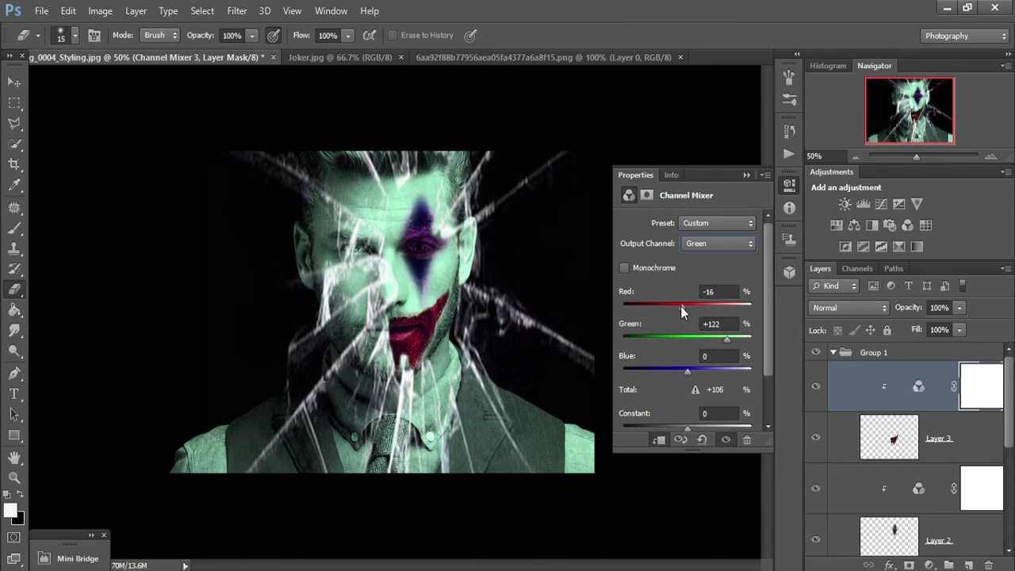
drag(685, 370, 682, 366)
click(745, 175)
Add a Curves adjustment directly above the Background layer and pull the upper midtones of the RGB curve down to darken the portrait
scroll(919, 476, down, 5)
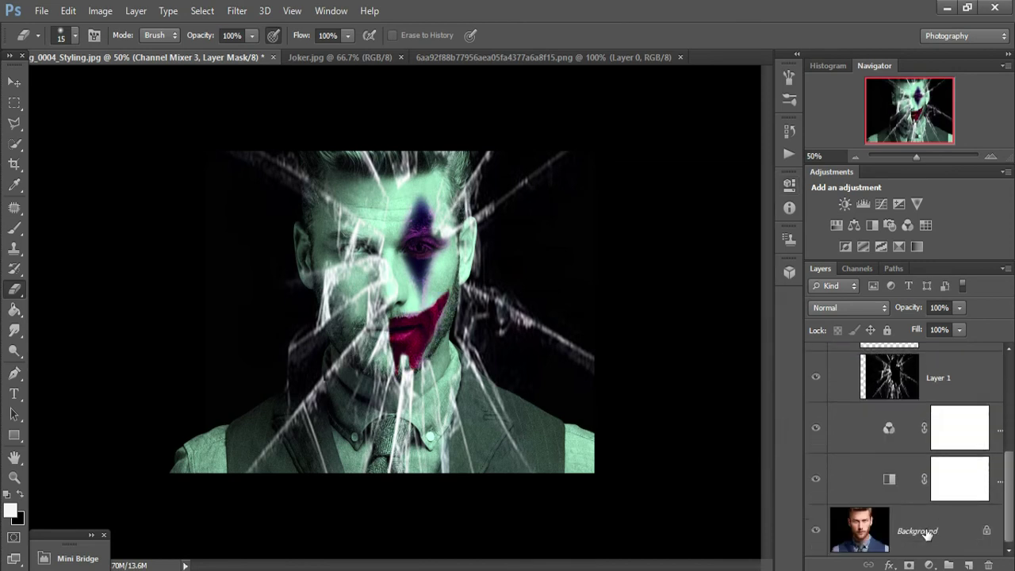
click(927, 535)
click(929, 564)
click(906, 315)
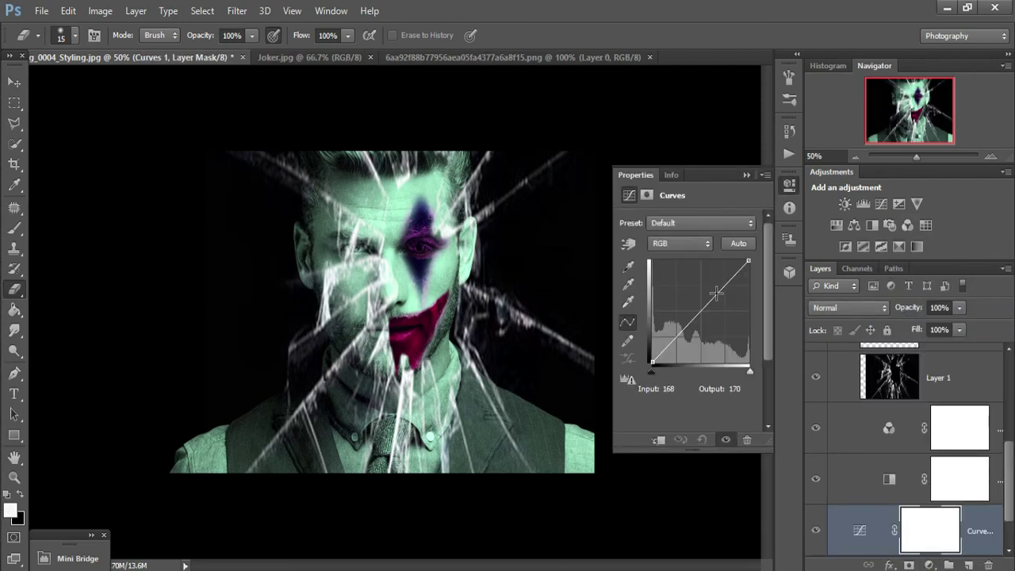
drag(716, 294, 704, 310)
click(747, 176)
Add a Brightness/Contrast adjustment above the Curves layer with brightness set to 31
click(929, 564)
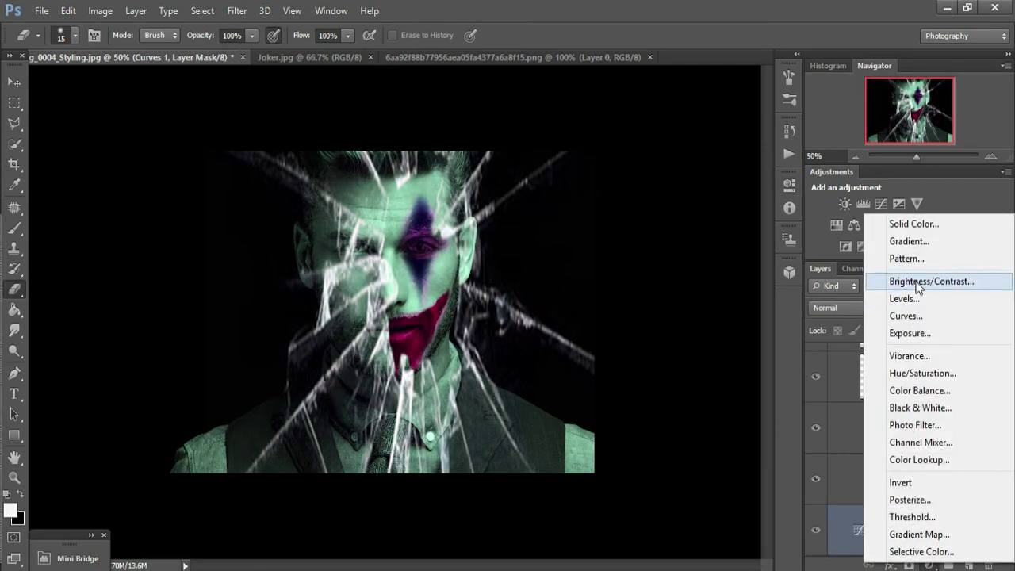
click(916, 258)
mouse_move(687, 262)
mouse_down()
mouse_move(676, 258)
mouse_move(700, 266)
mouse_up()
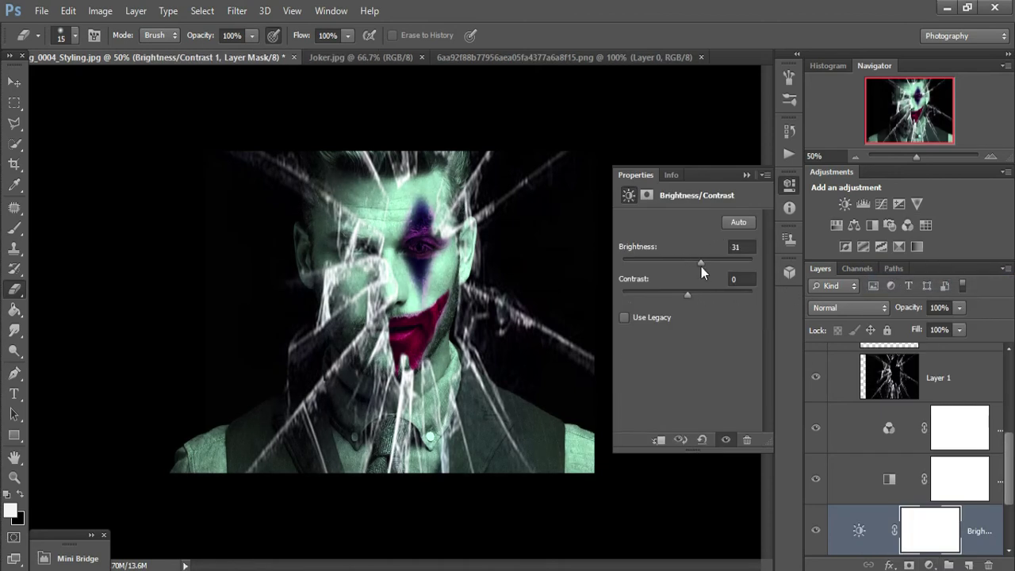
click(745, 174)
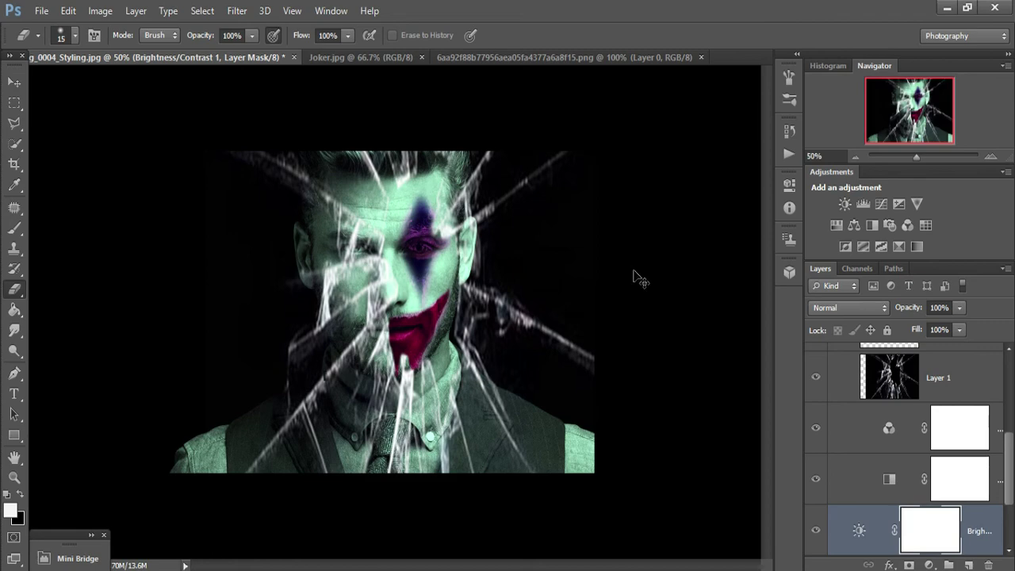
Save the composite in the Pictures folder as a JPEG copy named Styling_0004_Styling.jpg
click(42, 11)
click(67, 185)
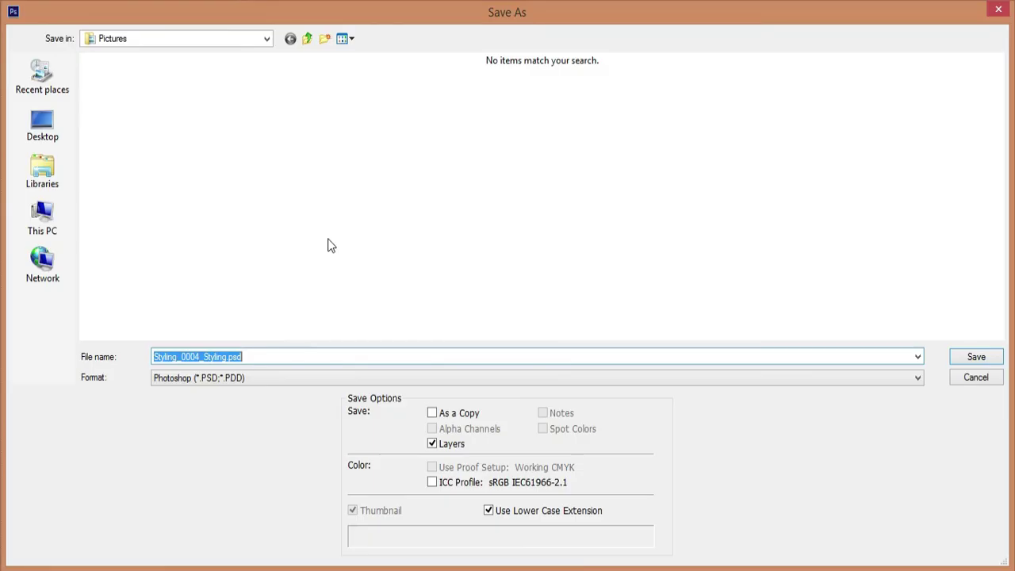
click(212, 378)
click(224, 241)
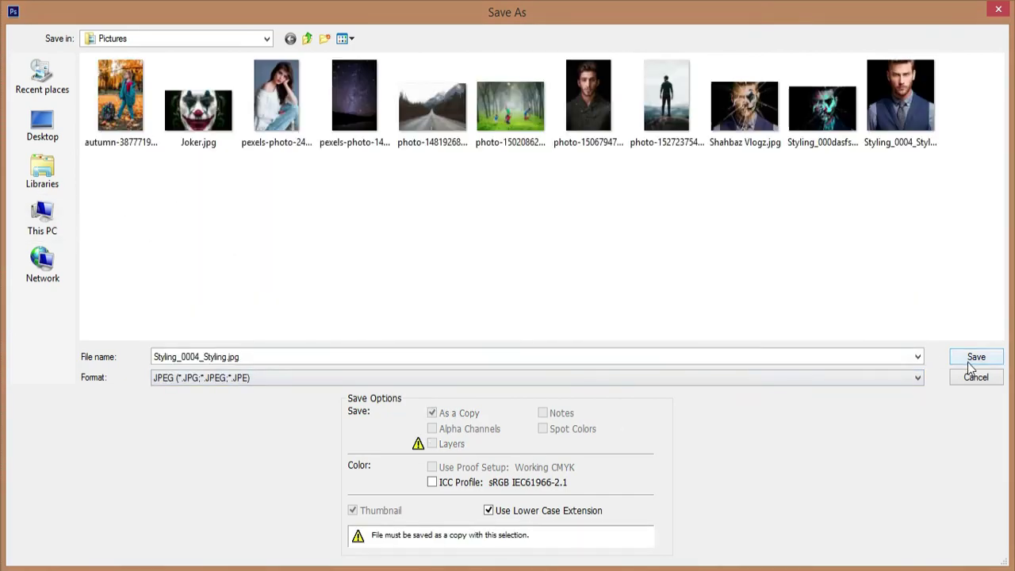
click(975, 358)
click(477, 232)
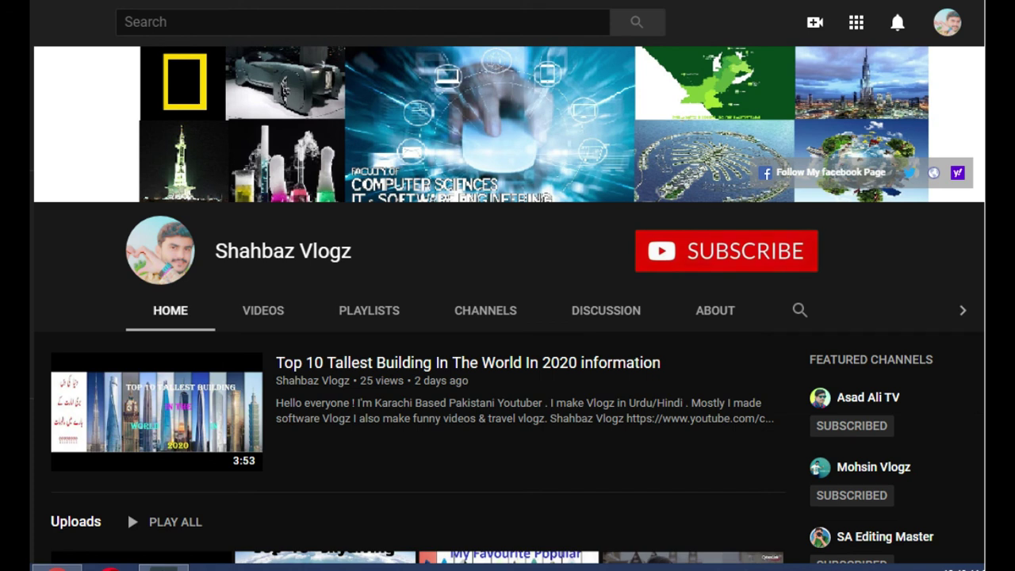
click(745, 251)
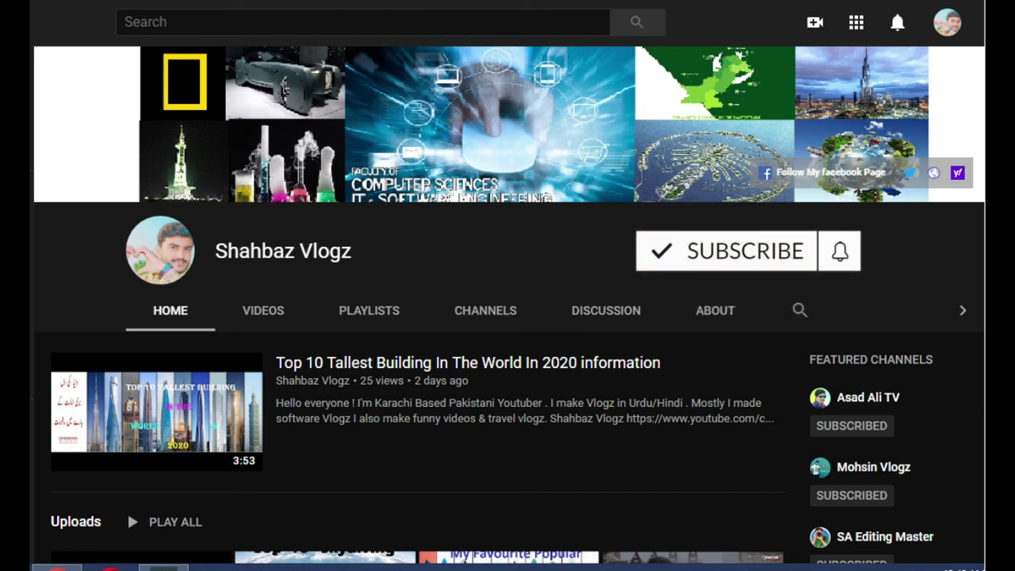